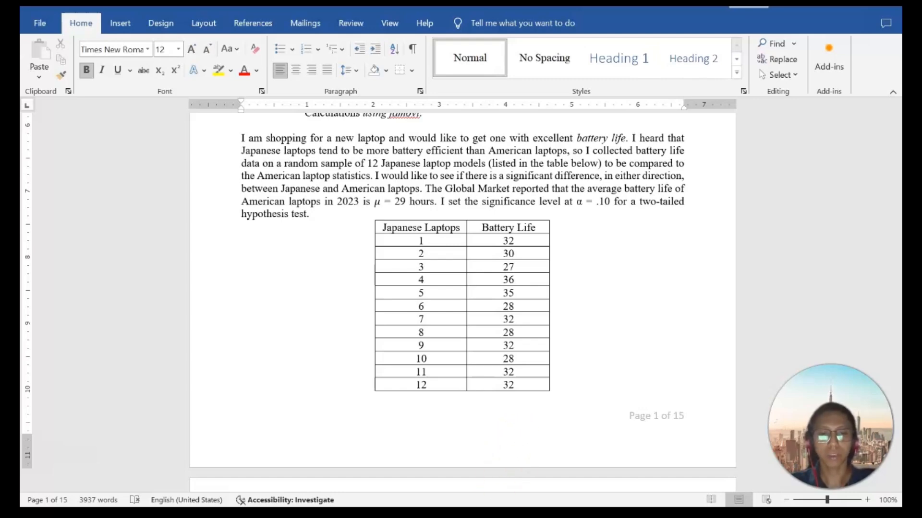
Switch to jamovi and open the Datasets for Jamovi Workshop file from the Downloads folder
{"action": "left_click", "coordinate": [539, 475]}
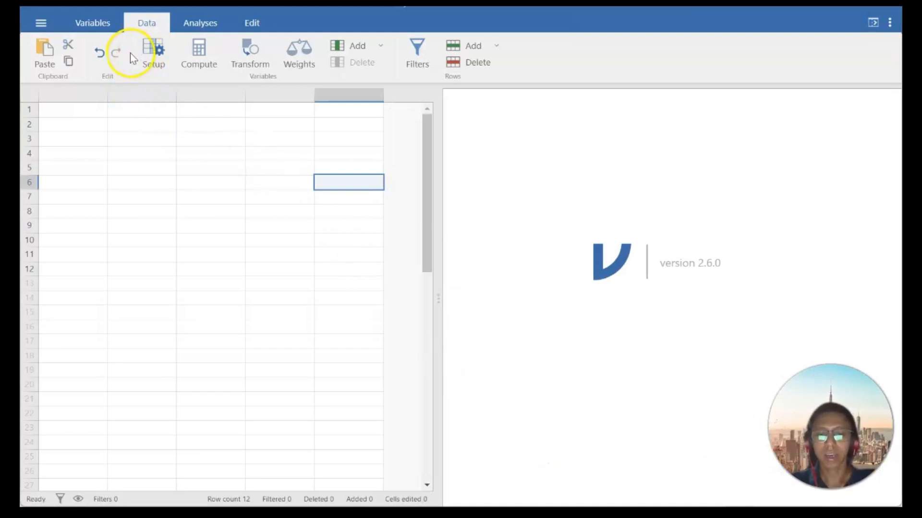
{"action": "left_click", "coordinate": [41, 22]}
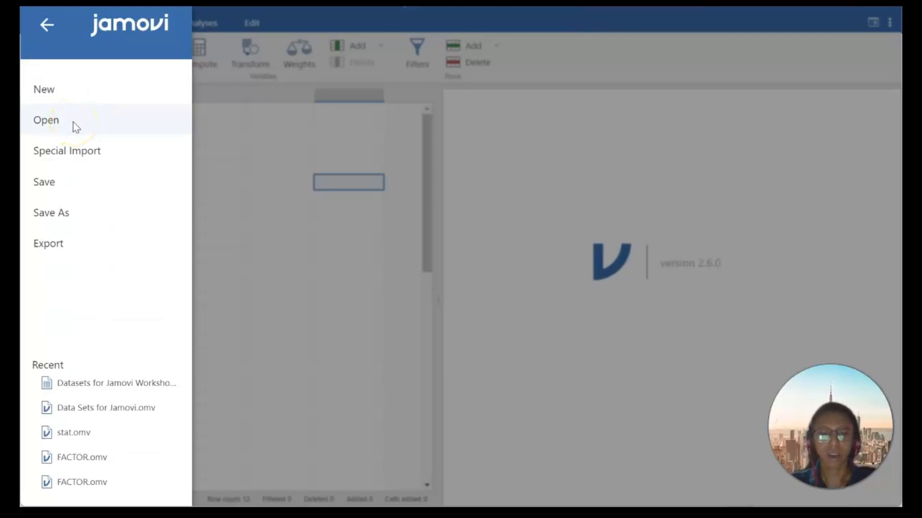
{"action": "left_click", "coordinate": [73, 121]}
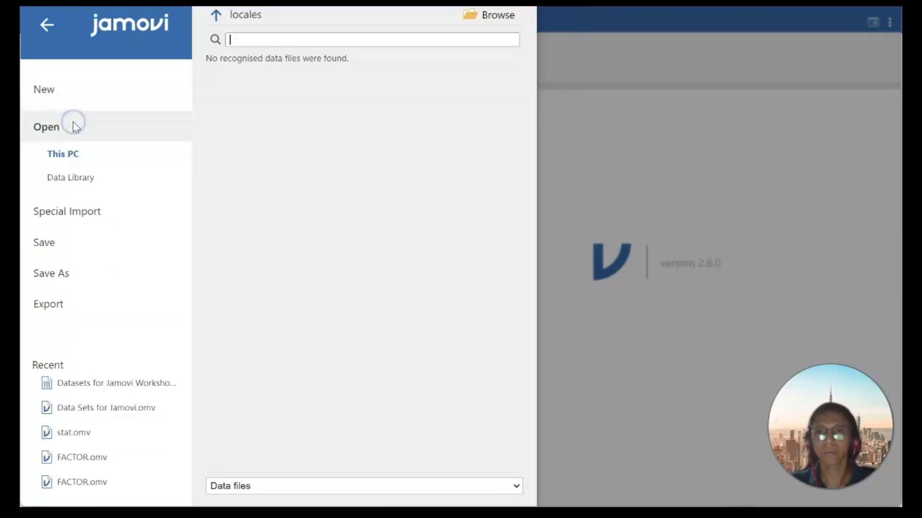
{"action": "left_click", "coordinate": [485, 16]}
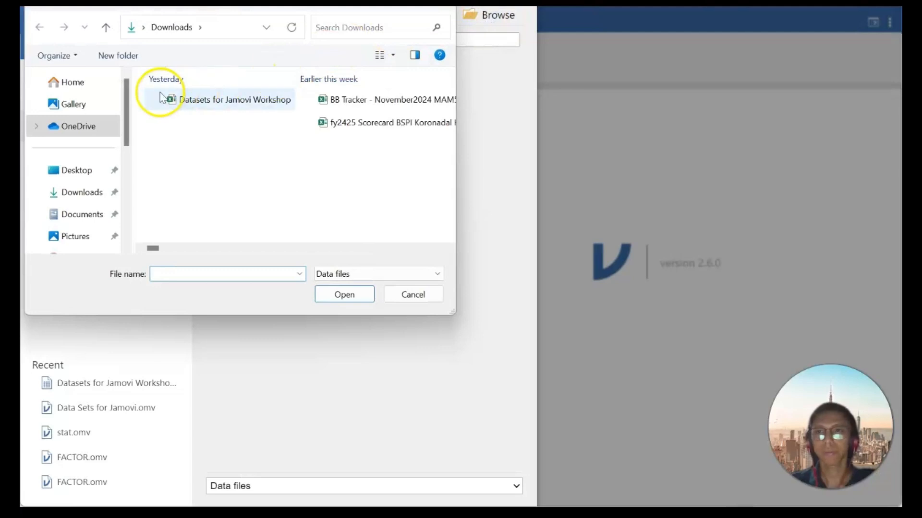
{"action": "left_click", "coordinate": [159, 96]}
{"action": "left_click", "coordinate": [351, 290]}
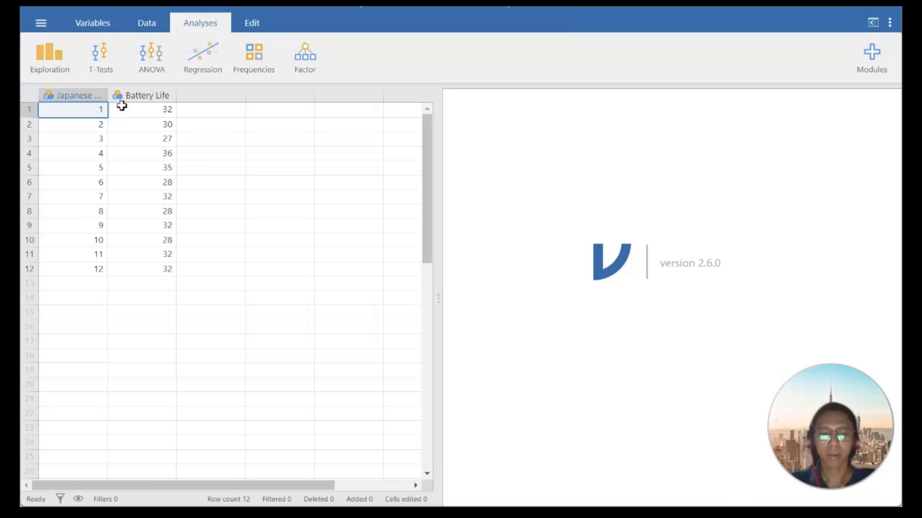
Start a One Sample T-Test with Battery Life as the dependent variable
{"action": "left_click", "coordinate": [128, 103]}
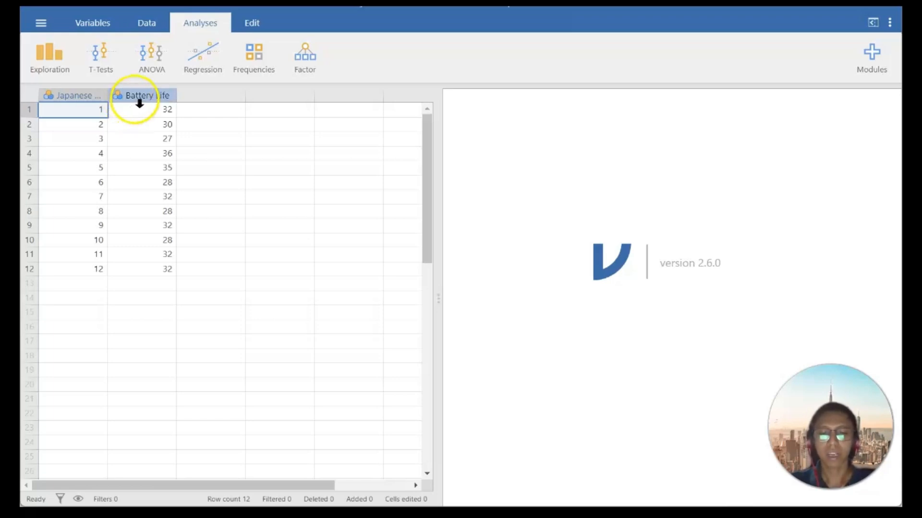
{"action": "left_click", "coordinate": [197, 24]}
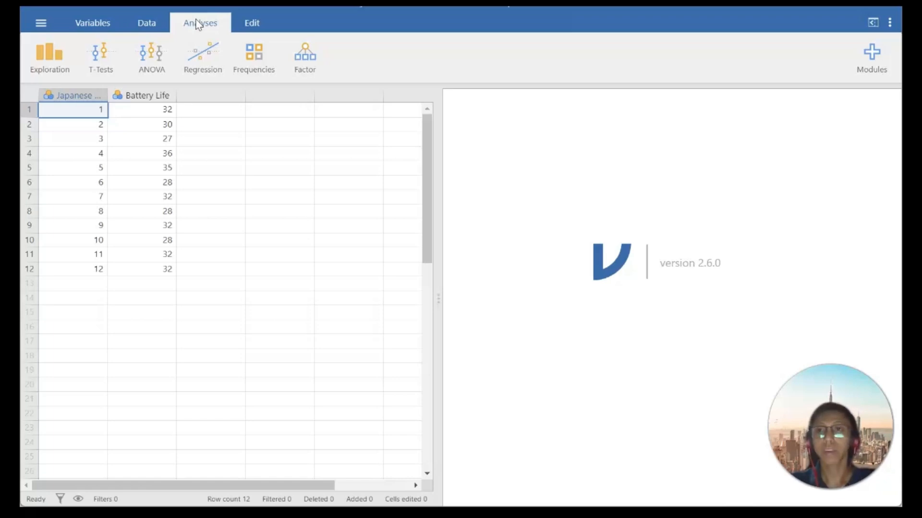
{"action": "left_click", "coordinate": [107, 64]}
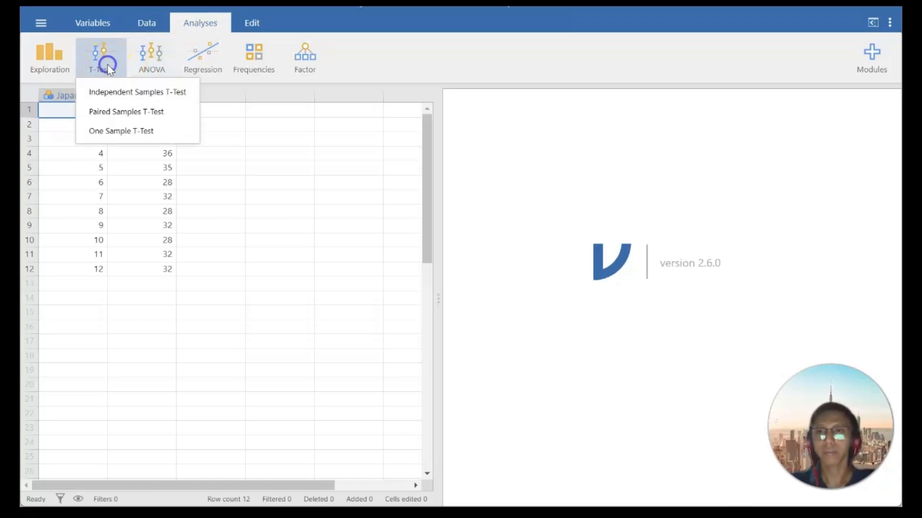
{"action": "left_click", "coordinate": [111, 133]}
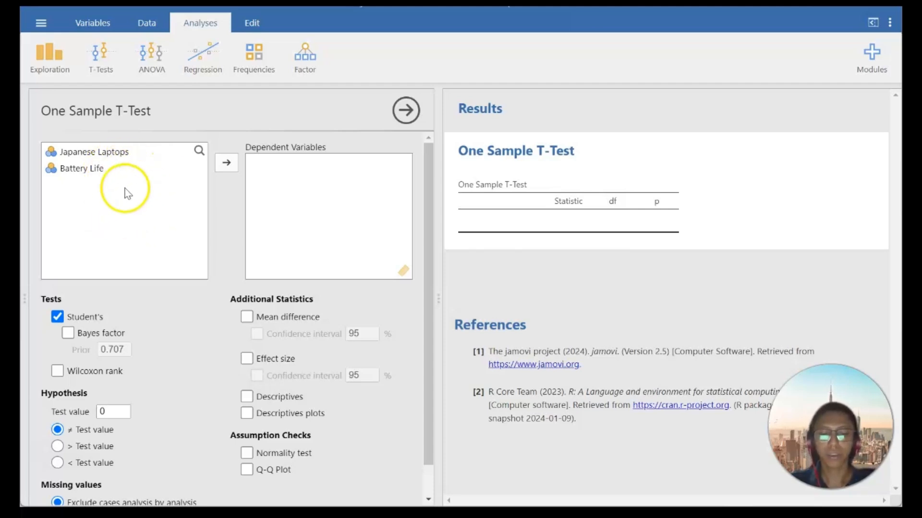
{"action": "left_click", "coordinate": [94, 169]}
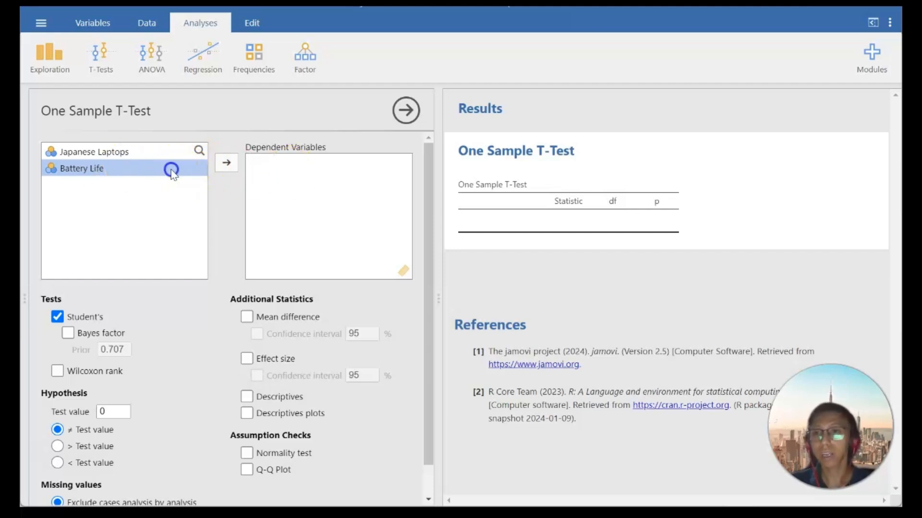
{"action": "left_click", "coordinate": [226, 164]}
Check the American laptop average in the Word problem and set the hypothesis test value to 29 in jamovi
{"action": "scroll", "coordinate": [243, 219], "scroll_direction": "down", "scroll_amount": 2}
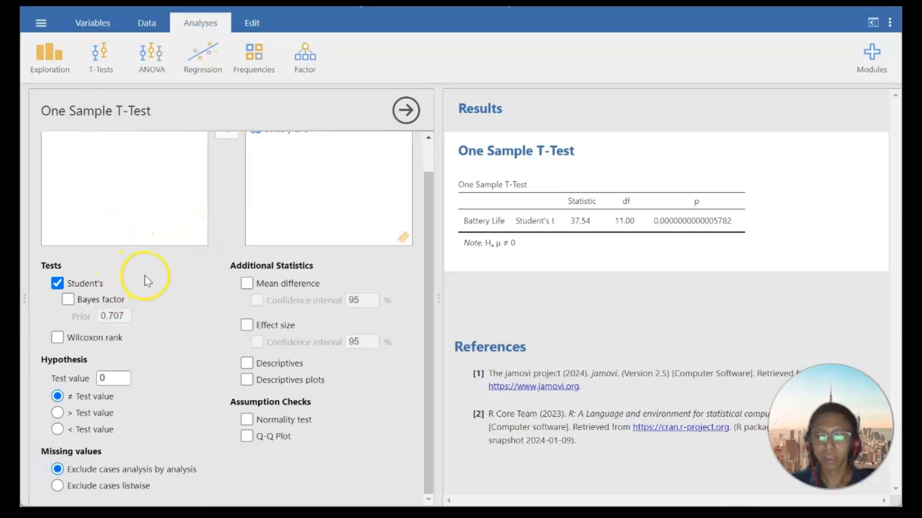
{"action": "mouse_move", "coordinate": [617, 513]}
{"action": "left_click", "coordinate": [608, 454]}
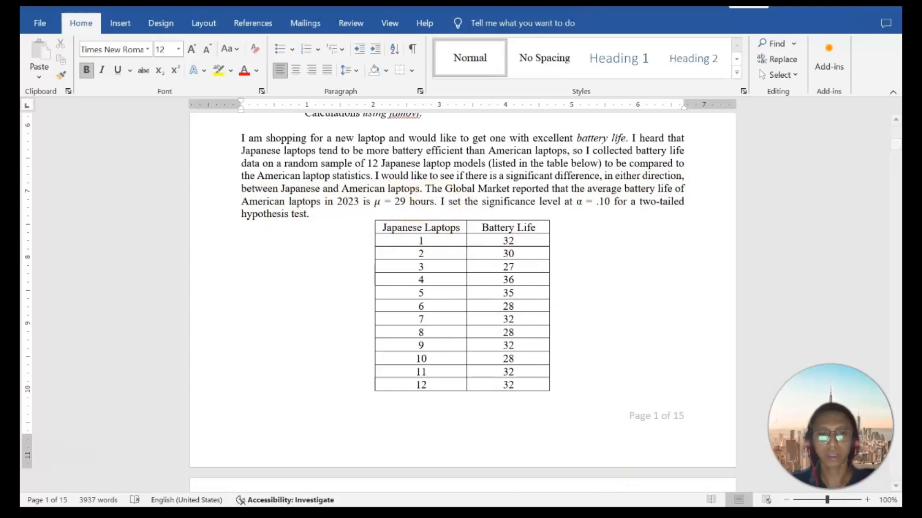
{"action": "left_click", "coordinate": [617, 512]}
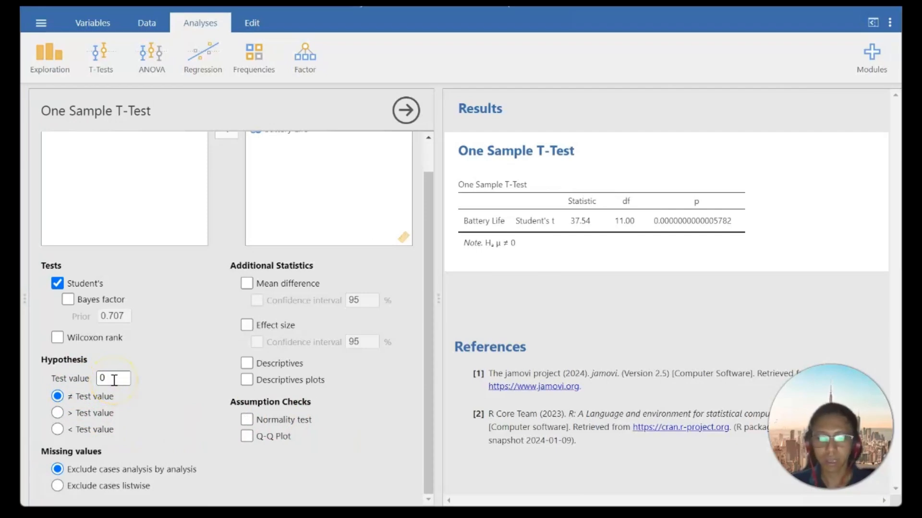
{"action": "double_click", "coordinate": [115, 379]}
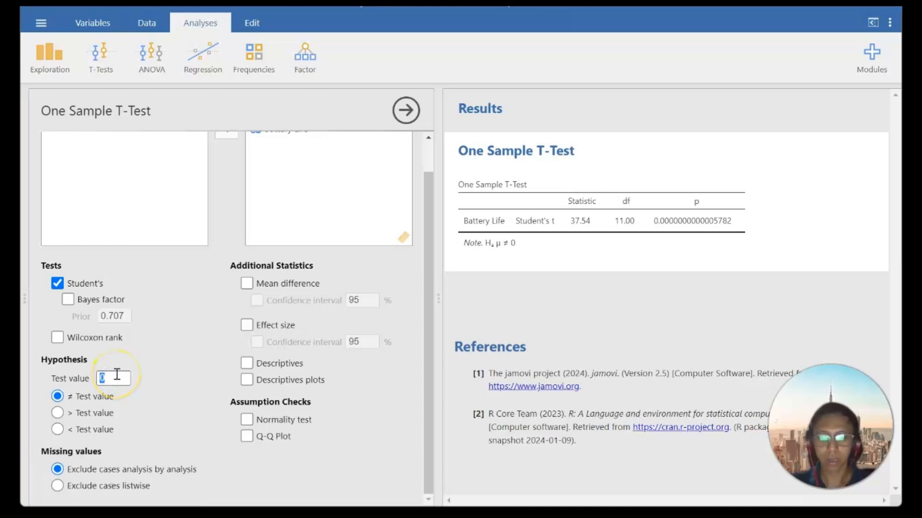
{"action": "type", "text": "29"}
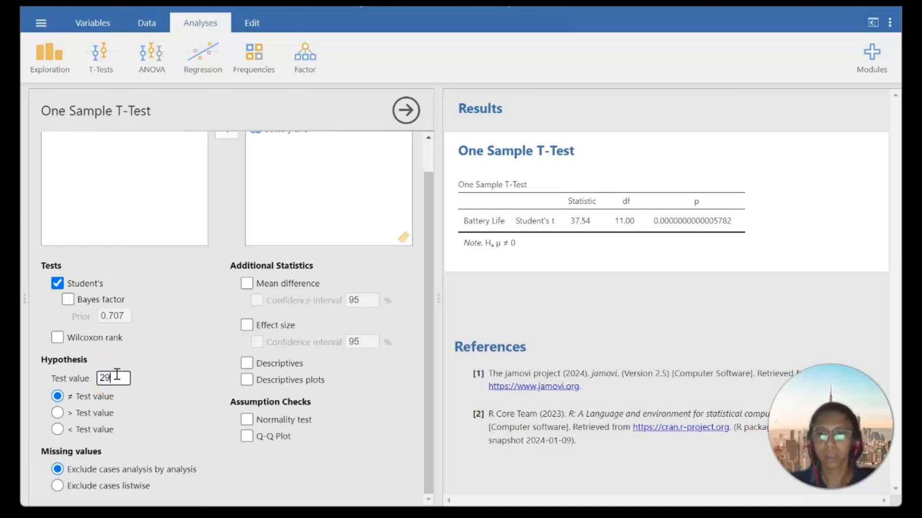
{"action": "left_click", "coordinate": [151, 379]}
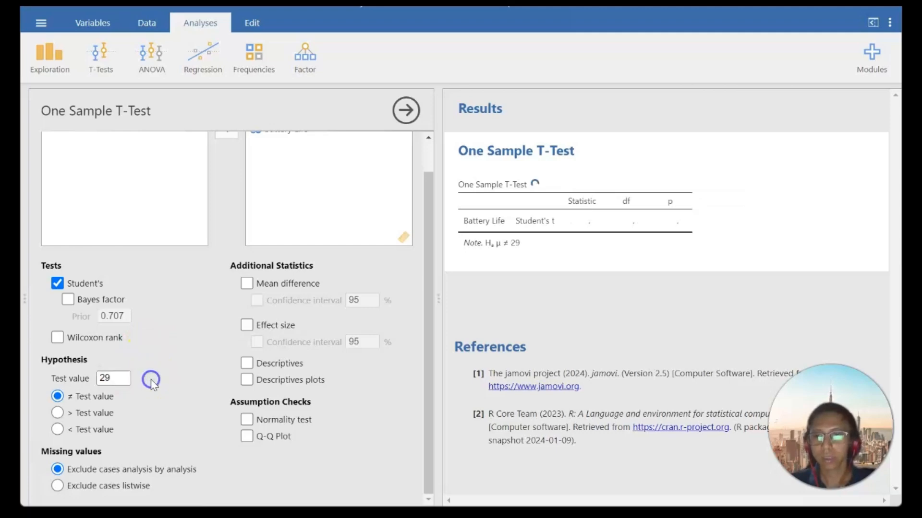
Review the problem statement in Word, and add the normality test and descriptives to the One Sample T-Test in jamovi
{"action": "key", "text": "alt+Tab"}
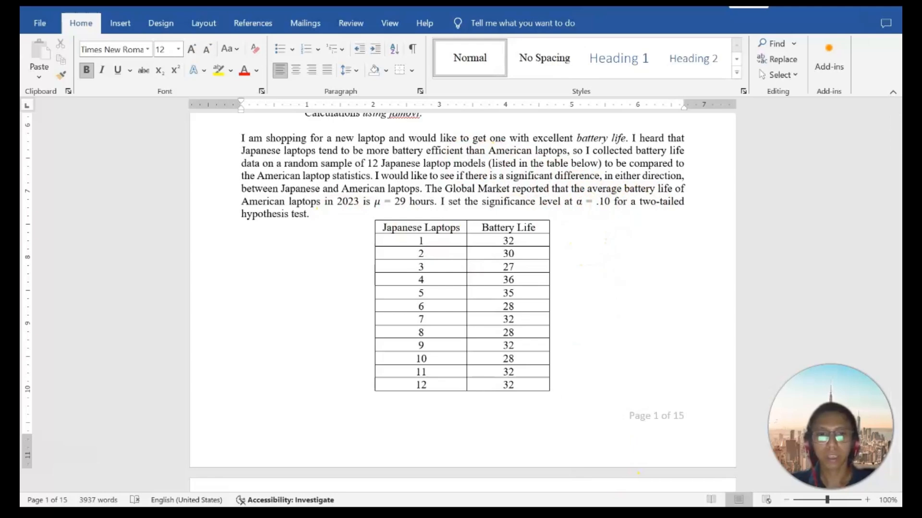
{"action": "key", "text": "alt+Tab"}
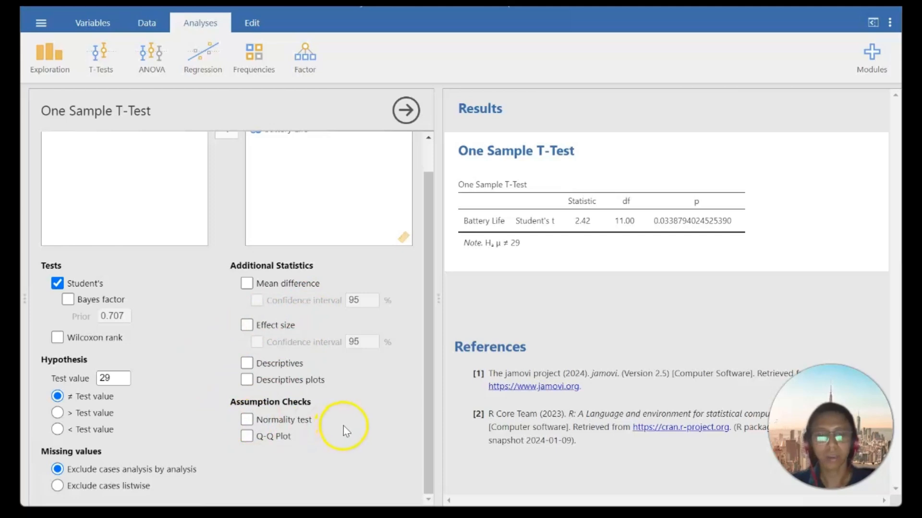
{"action": "left_click", "coordinate": [247, 420]}
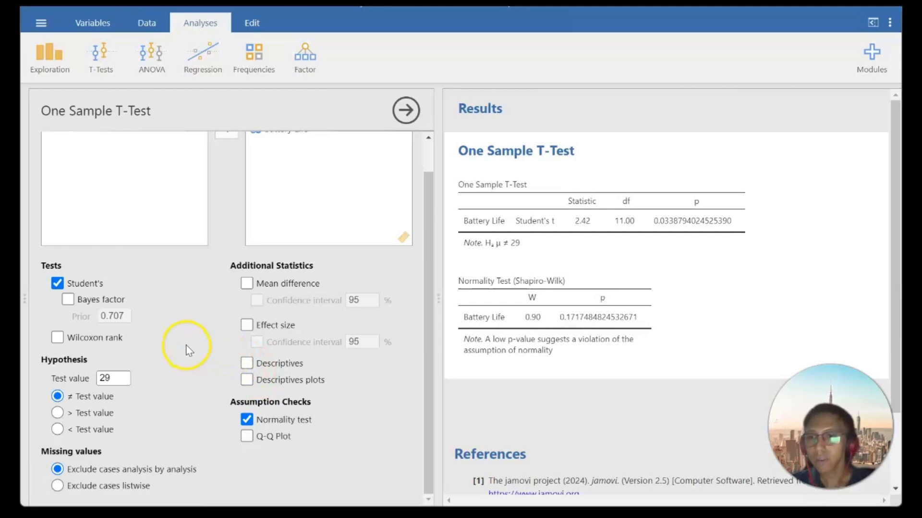
{"action": "left_click", "coordinate": [245, 367]}
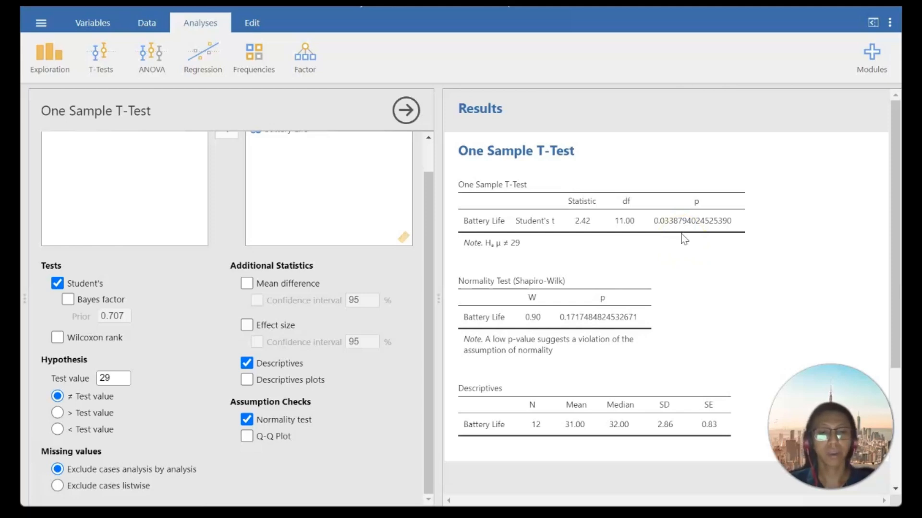
{"action": "left_click", "coordinate": [590, 514]}
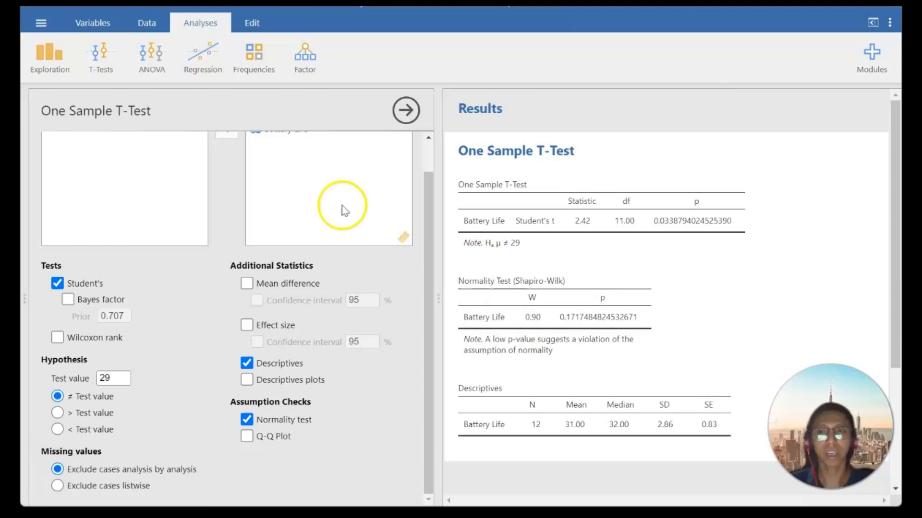
Save the analysis as a jamovi file (.omv) named Datasets for Jamovi Workshop
{"action": "left_click", "coordinate": [41, 23]}
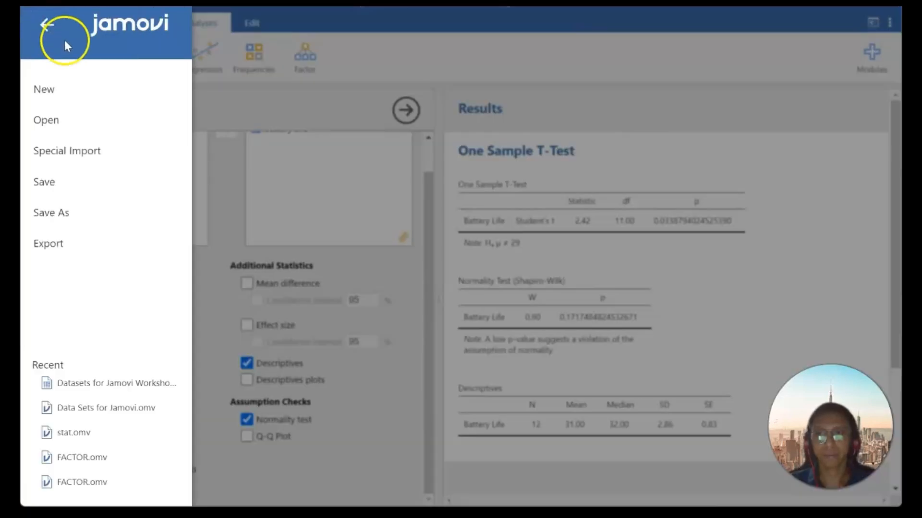
{"action": "left_click", "coordinate": [51, 181]}
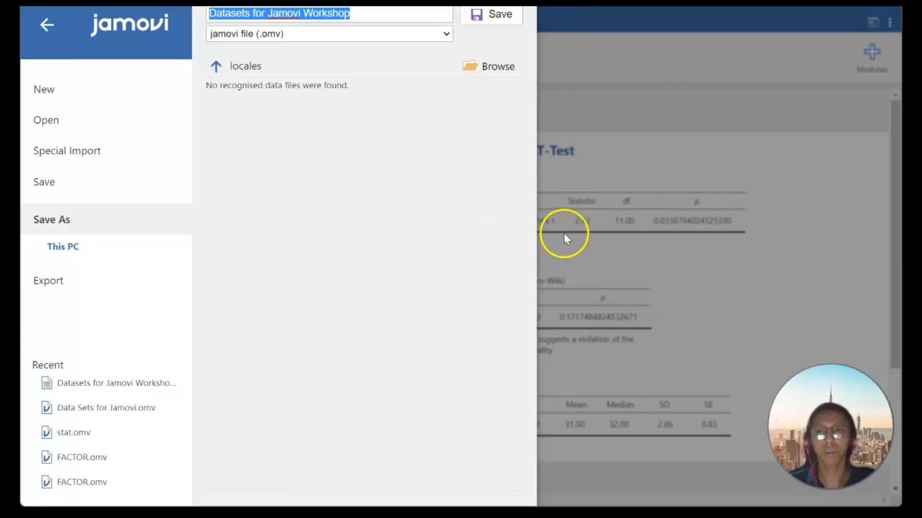
{"action": "left_click", "coordinate": [501, 17]}
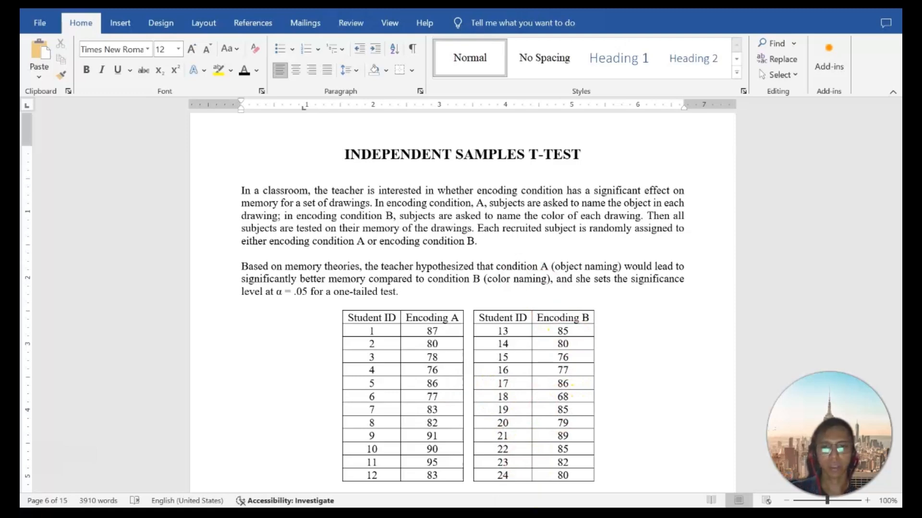
Compare the Student ID, Condition and Memory data in jamovi with the encoding tables in Word and the Encoding Condition sheet in Excel
{"action": "key", "text": "alt+Tab"}
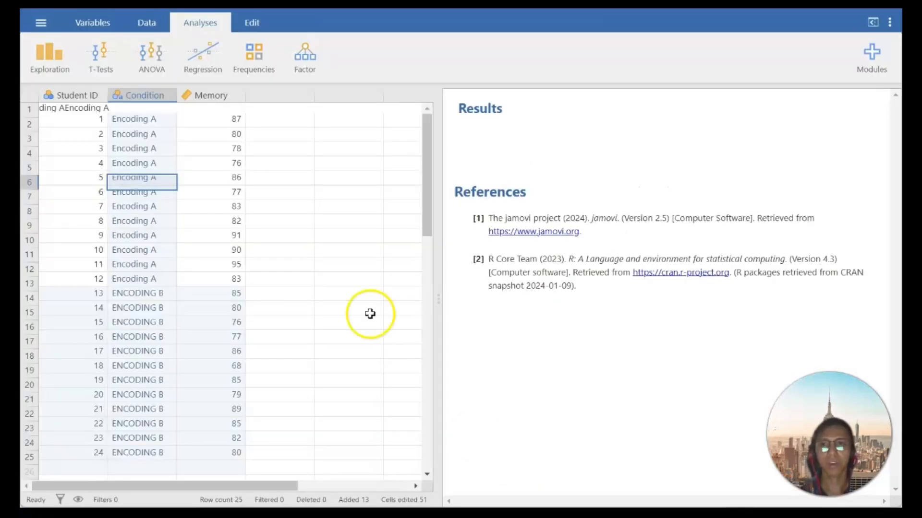
{"action": "left_click", "coordinate": [79, 110]}
{"action": "left_click", "coordinate": [283, 145]}
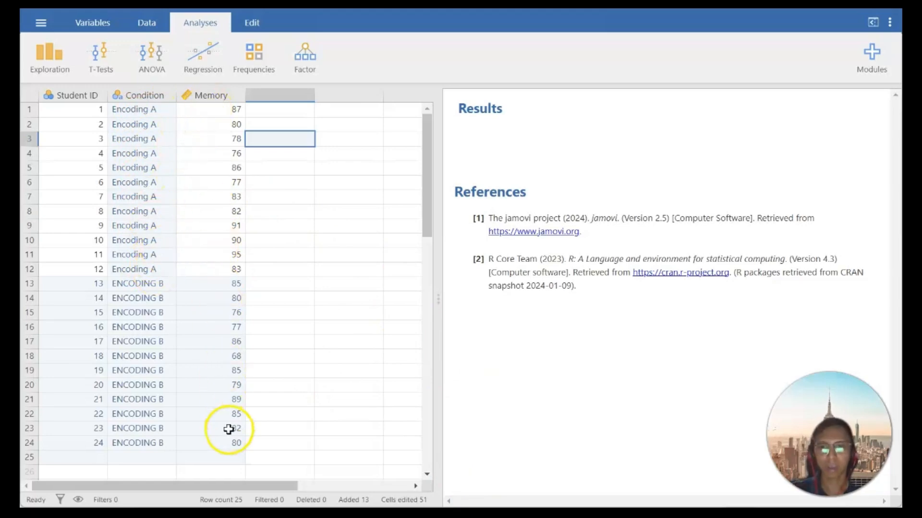
{"action": "left_click", "coordinate": [526, 515]}
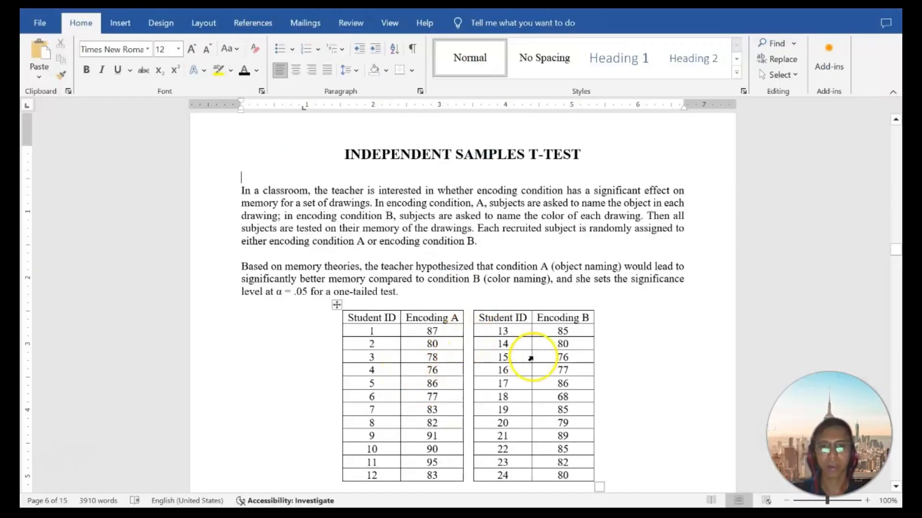
{"action": "left_click", "coordinate": [499, 514]}
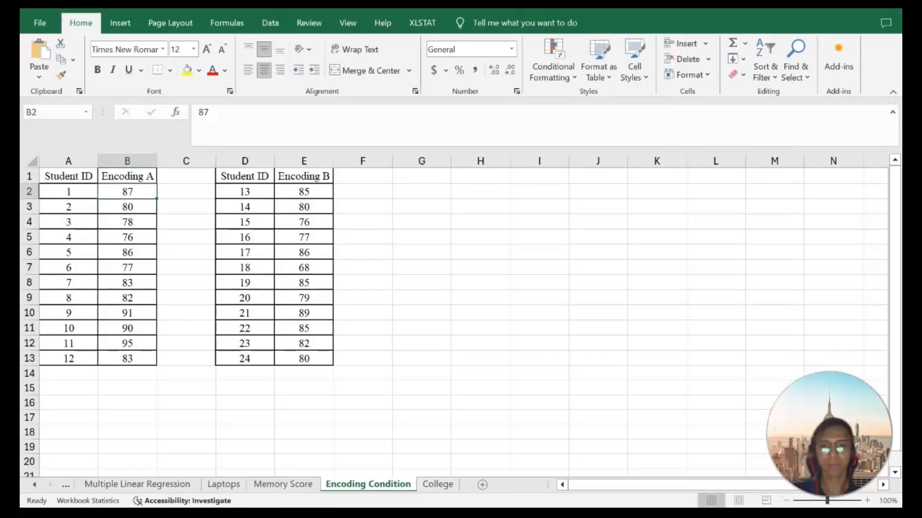
{"action": "mouse_move", "coordinate": [556, 514]}
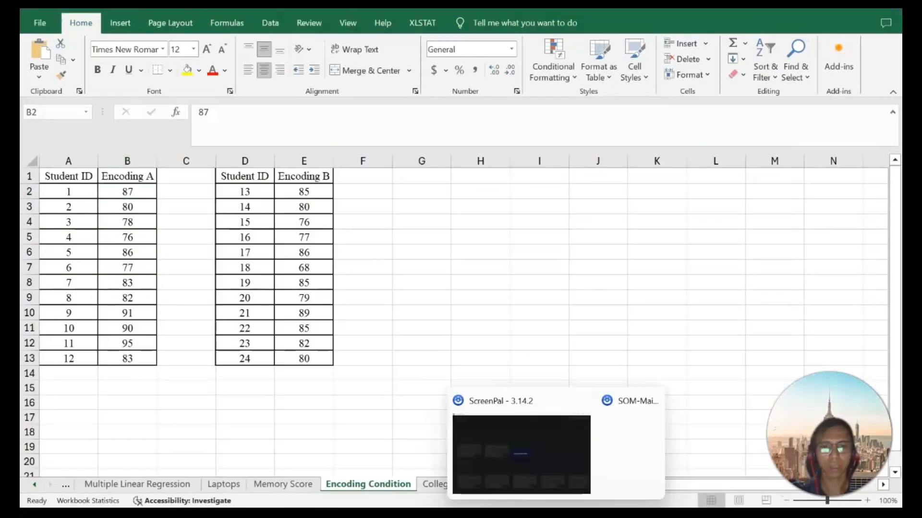
{"action": "left_click", "coordinate": [525, 515]}
{"action": "left_click", "coordinate": [472, 514]}
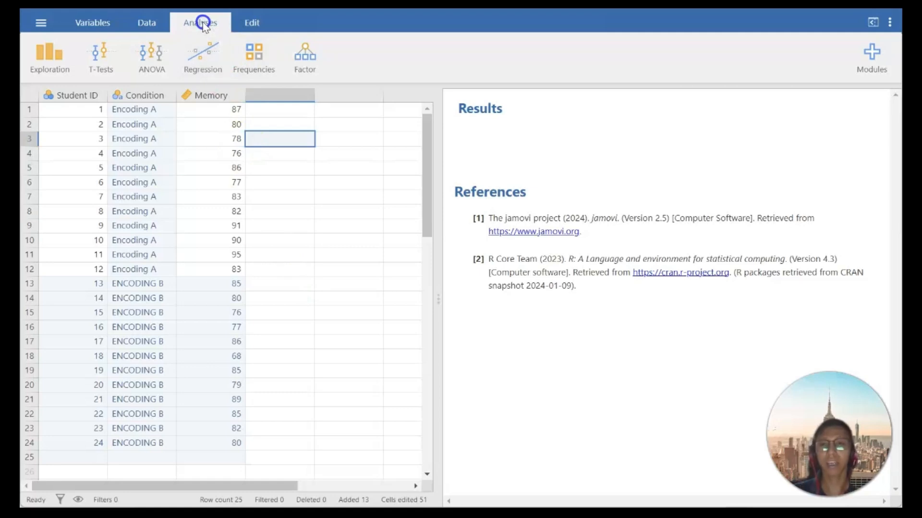
Create an Independent Samples T-Test with Memory as the dependent variable and Condition as the grouping variable
{"action": "left_click", "coordinate": [99, 59]}
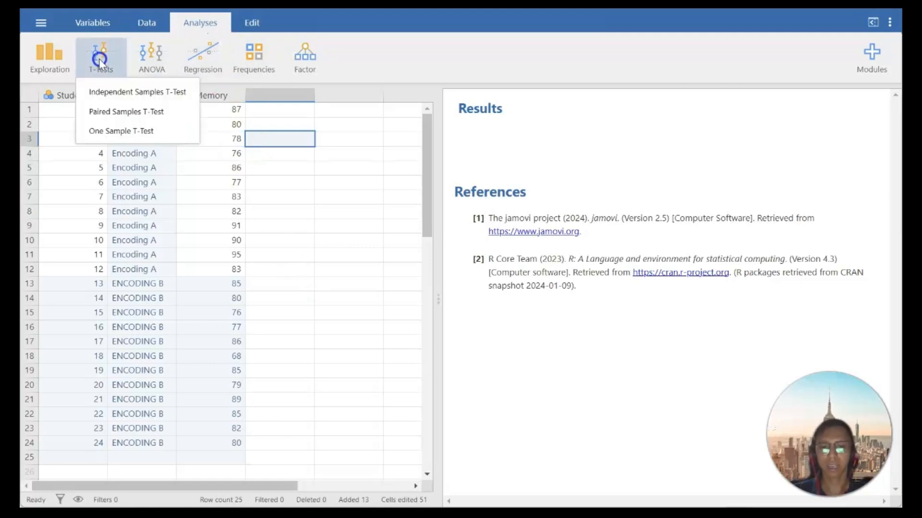
{"action": "left_click", "coordinate": [104, 94]}
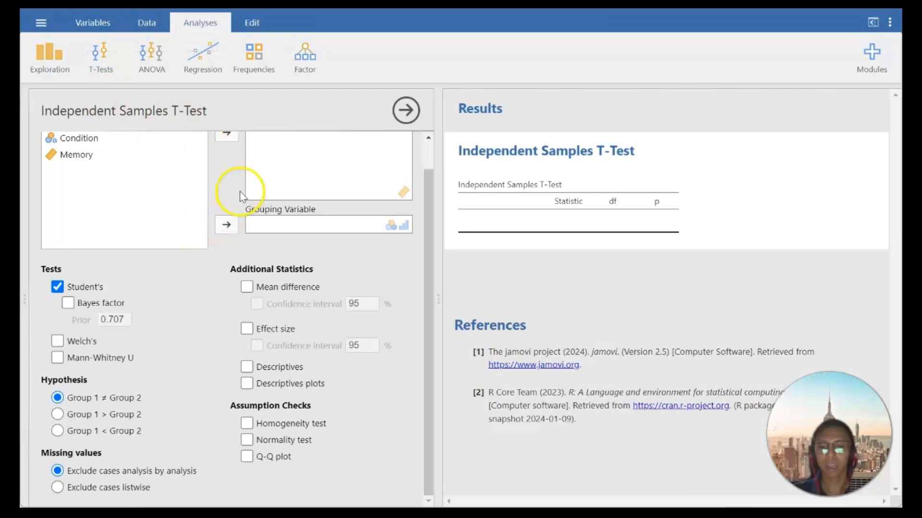
{"action": "scroll", "coordinate": [235, 196], "scroll_direction": "up", "scroll_amount": 1}
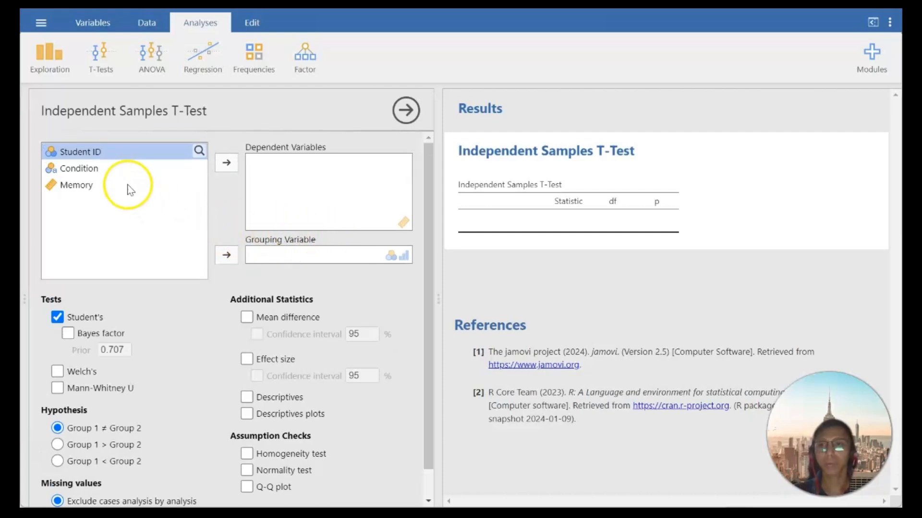
{"action": "left_click", "coordinate": [84, 169]}
{"action": "left_click", "coordinate": [222, 256]}
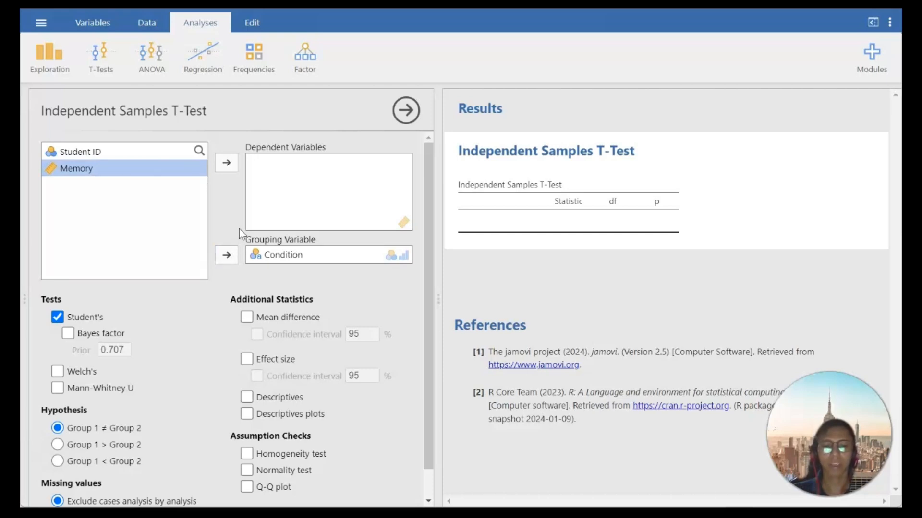
{"action": "left_click", "coordinate": [117, 161]}
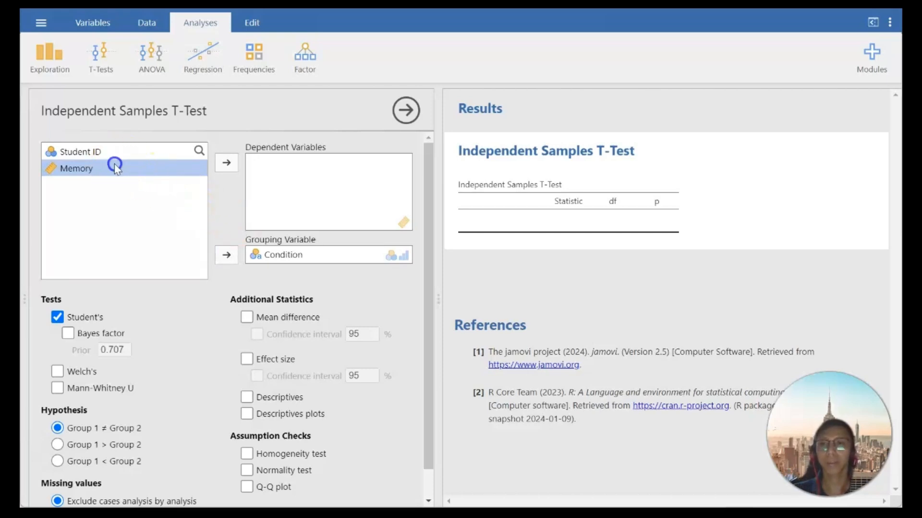
{"action": "left_click", "coordinate": [226, 163]}
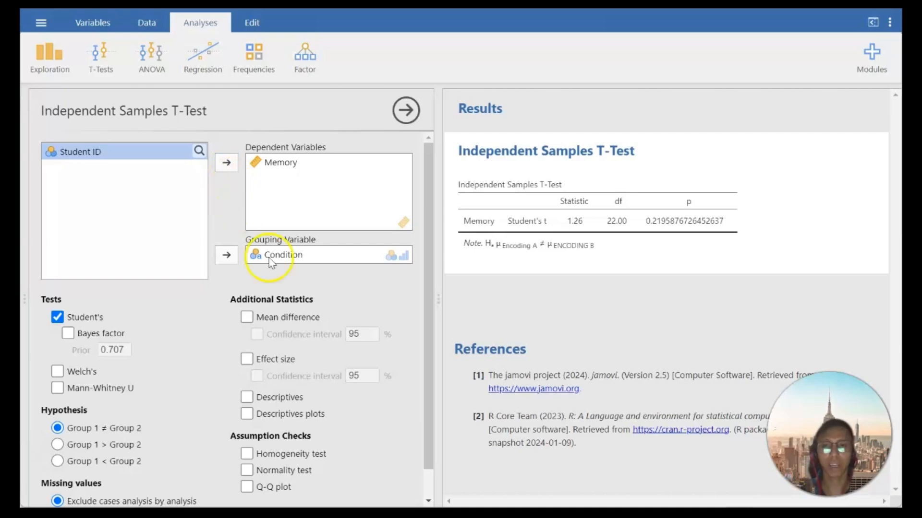
Add Welch's test, the normality test and descriptives to the Independent Samples T-Test
{"action": "scroll", "coordinate": [278, 399], "scroll_direction": "down", "scroll_amount": 1}
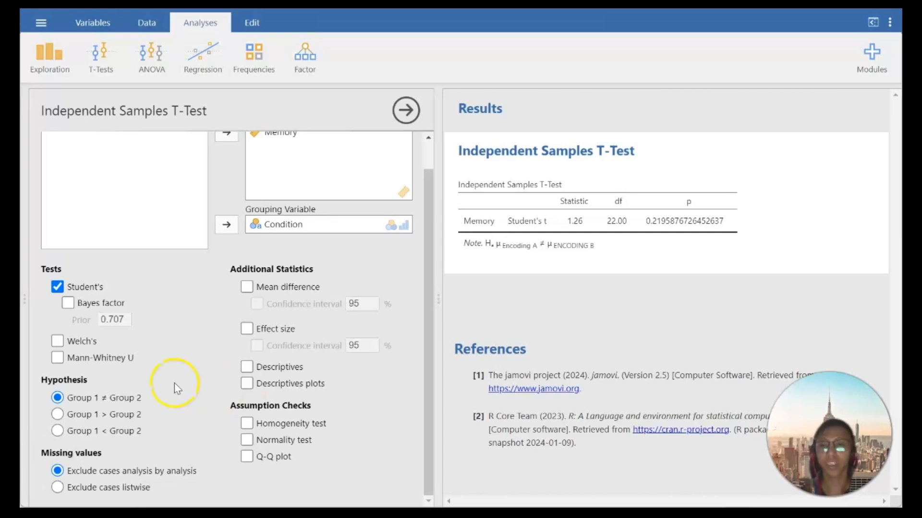
{"action": "left_click", "coordinate": [59, 340]}
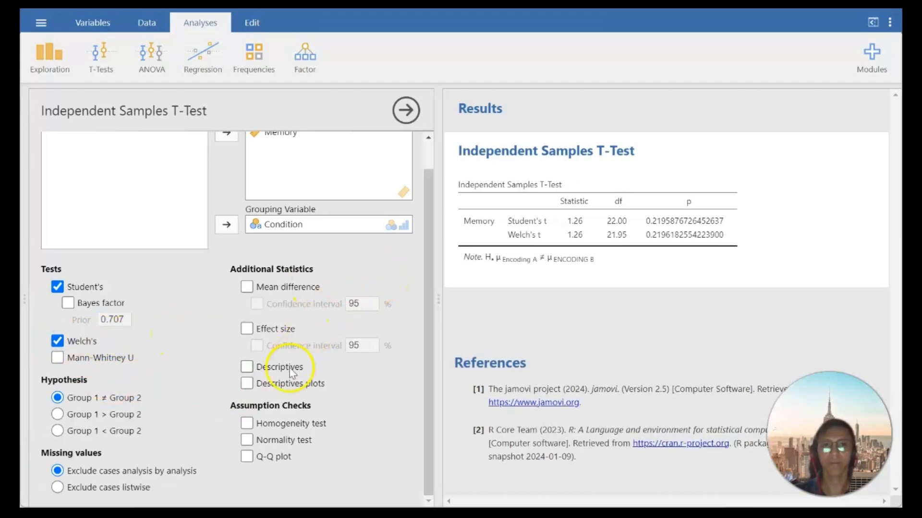
{"action": "left_click", "coordinate": [247, 439]}
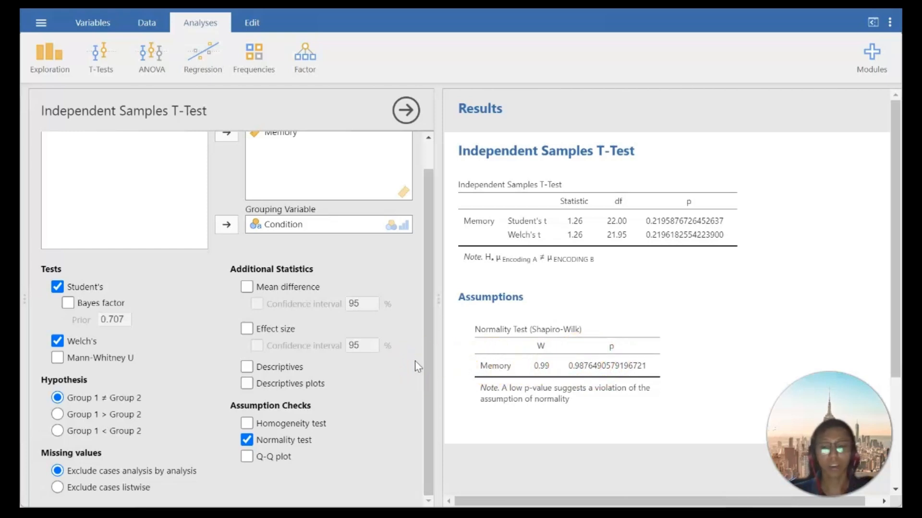
{"action": "left_click", "coordinate": [248, 368]}
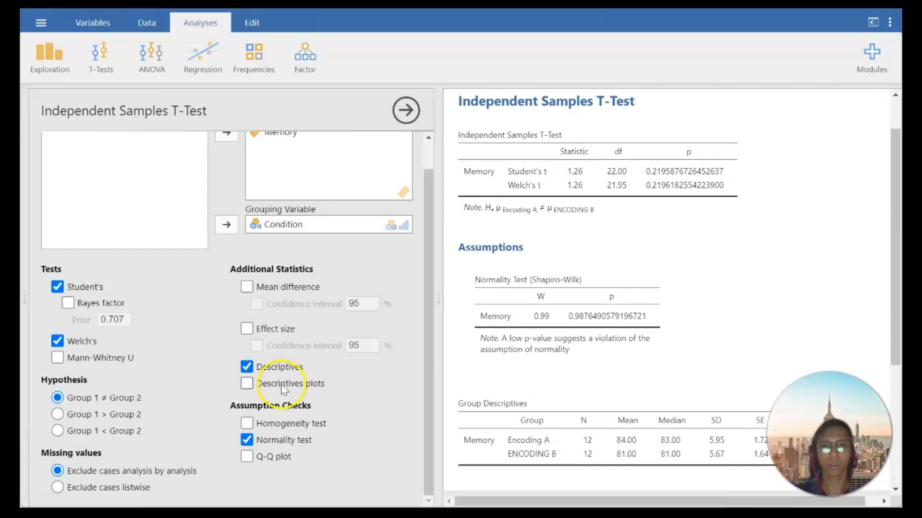
Examine the t-test results for Memory, including the Student's and Welch's rows, the Shapiro-Wilk normality table and the group descriptives
{"action": "scroll", "coordinate": [468, 390], "scroll_direction": "down", "scroll_amount": 3}
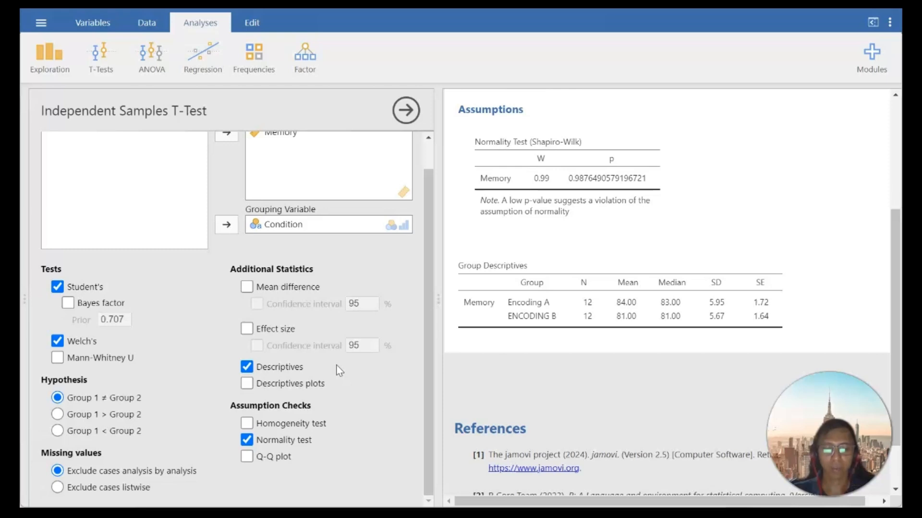
{"action": "left_click", "coordinate": [599, 244]}
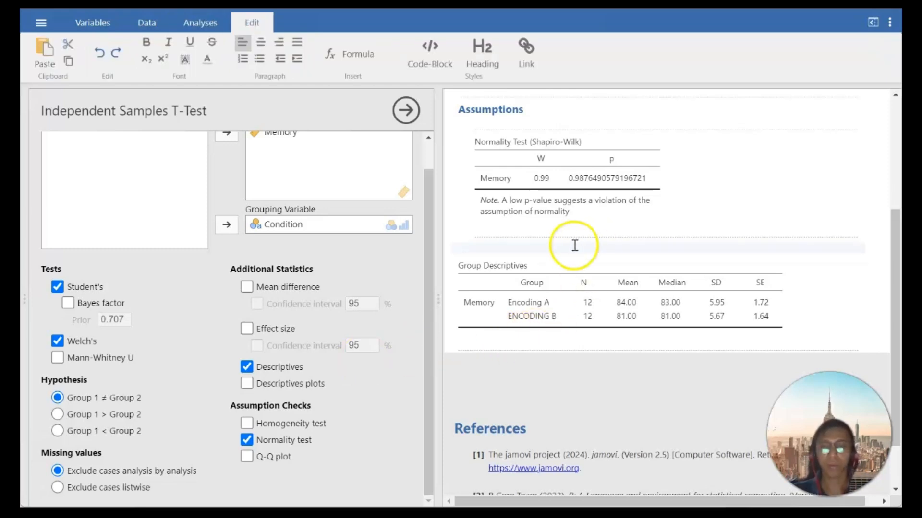
{"action": "scroll", "coordinate": [485, 249], "scroll_direction": "up", "scroll_amount": 4}
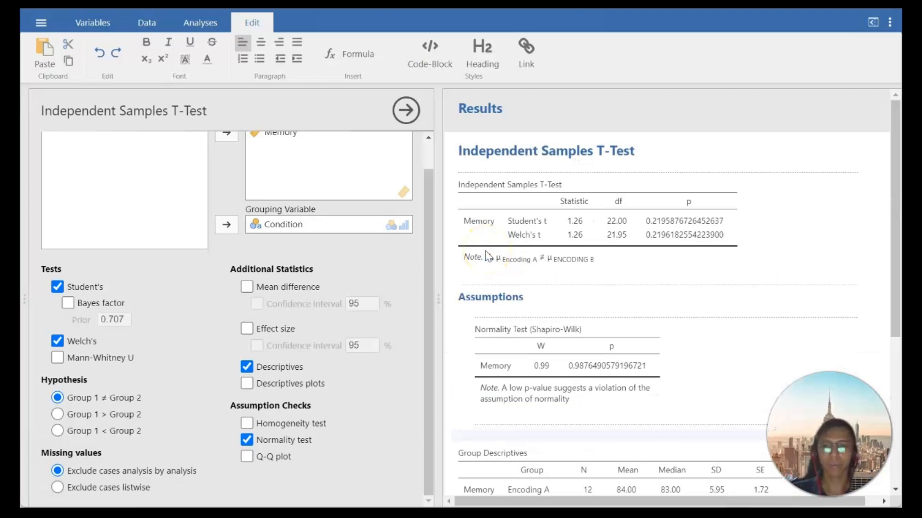
{"action": "left_click", "coordinate": [390, 406]}
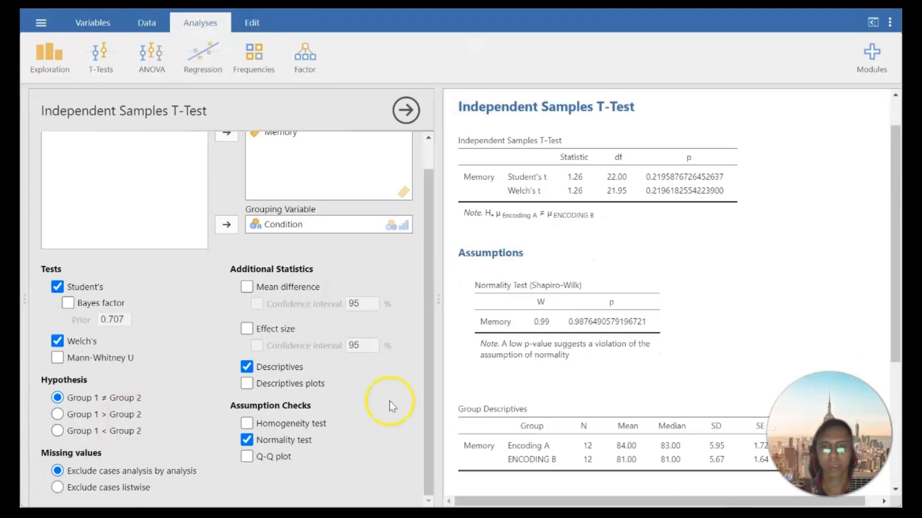
{"action": "scroll", "coordinate": [562, 347], "scroll_direction": "up", "scroll_amount": 1}
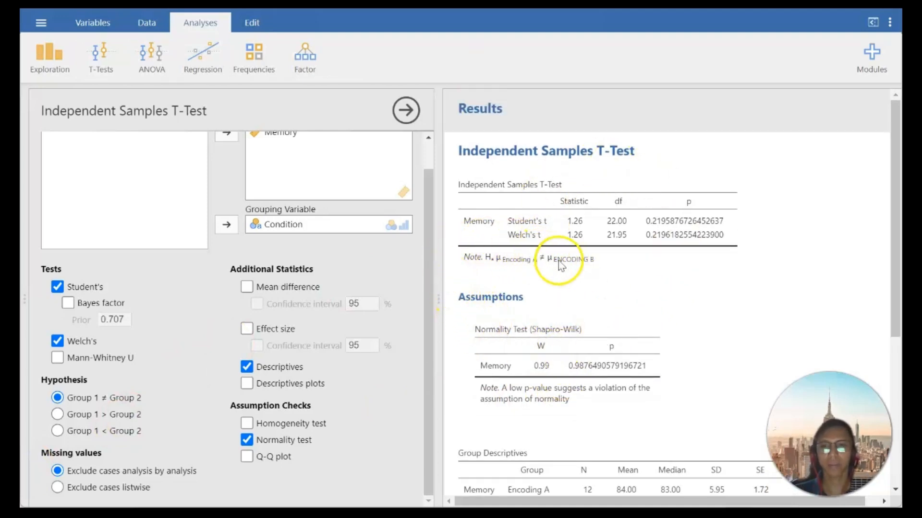
{"action": "scroll", "coordinate": [565, 272], "scroll_direction": "down", "scroll_amount": 3}
{"action": "scroll", "coordinate": [565, 272], "scroll_direction": "down", "scroll_amount": 3}
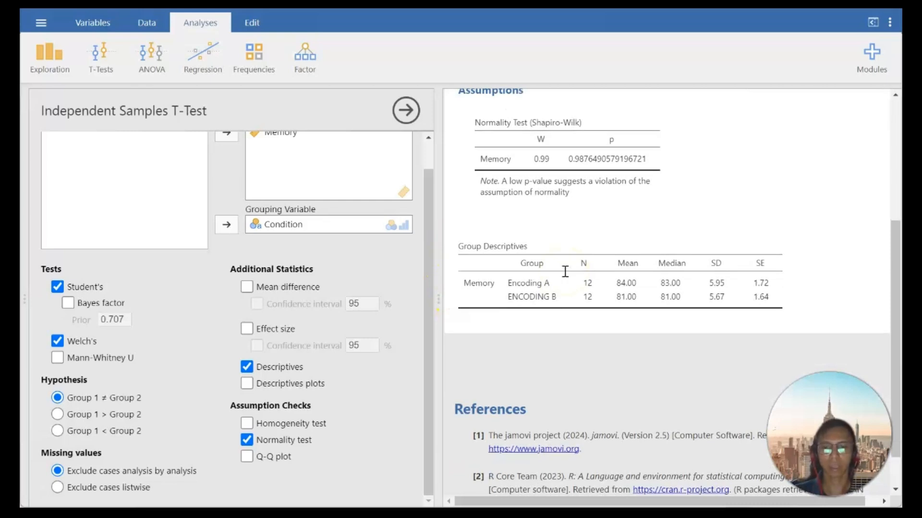
{"action": "scroll", "coordinate": [565, 272], "scroll_direction": "up", "scroll_amount": 5}
{"action": "scroll", "coordinate": [565, 271], "scroll_direction": "down", "scroll_amount": 1}
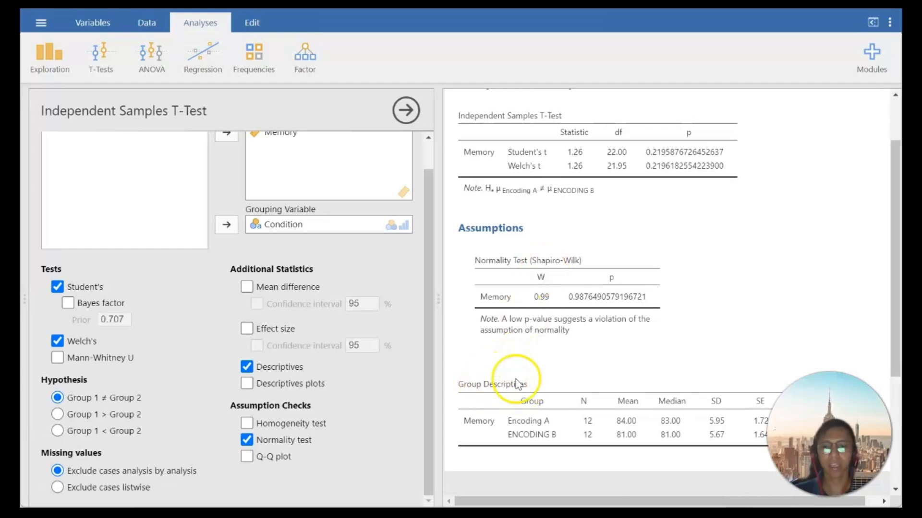
{"action": "scroll", "coordinate": [523, 365], "scroll_direction": "up", "scroll_amount": 2}
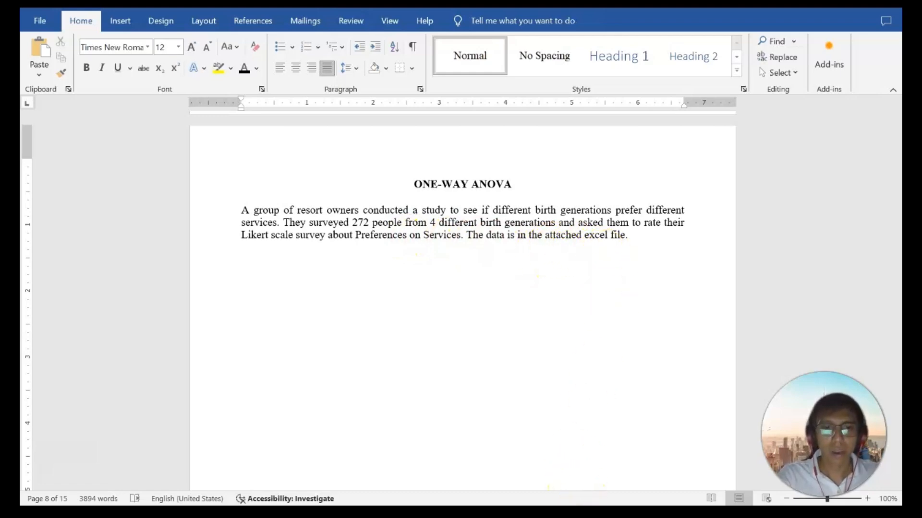
Review the birth generation and service preference data on Excel's Likert Scale sheet, and switch to the matching dataset in jamovi
{"action": "left_click", "coordinate": [576, 513]}
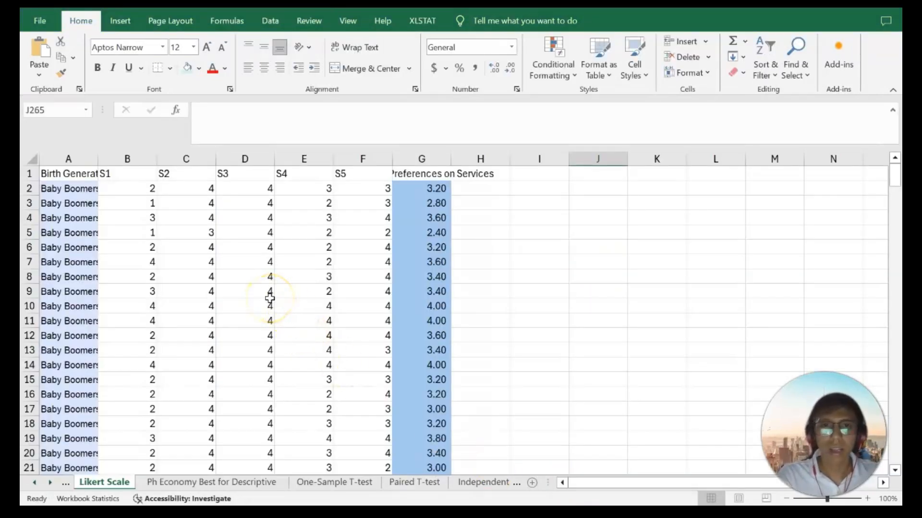
{"action": "scroll", "coordinate": [270, 298], "scroll_direction": "down", "scroll_amount": 10}
{"action": "scroll", "coordinate": [271, 298], "scroll_direction": "up", "scroll_amount": 10}
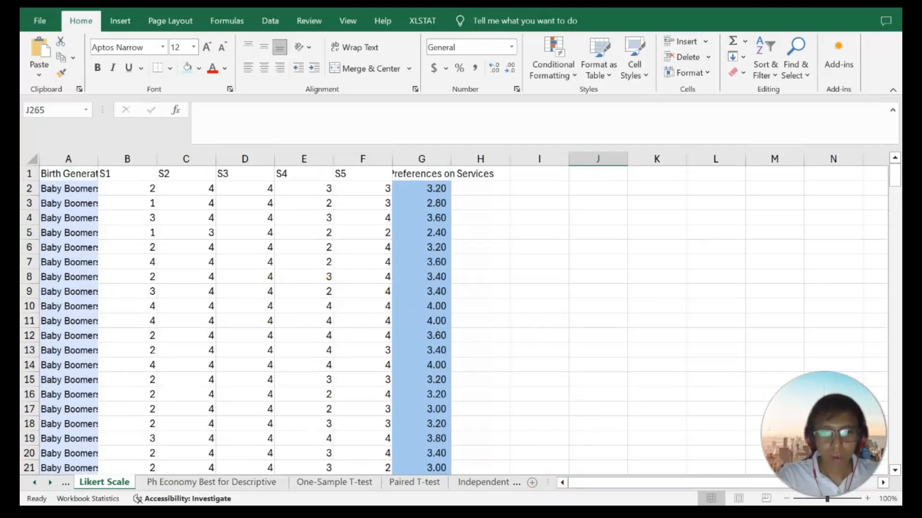
{"action": "left_click", "coordinate": [596, 512]}
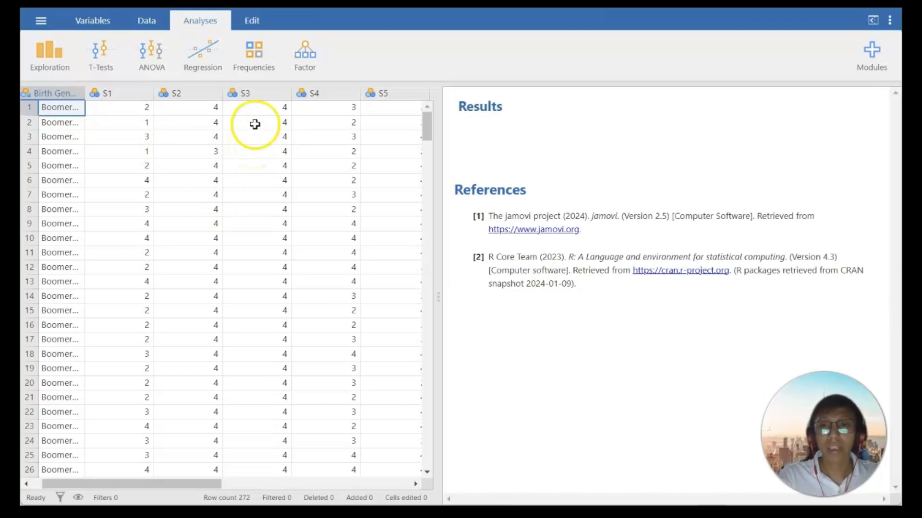
Create a One-Way ANOVA with Mean on Preferences on Services as the dependent variable and Birth Generation as the grouping variable
{"action": "left_click", "coordinate": [154, 50]}
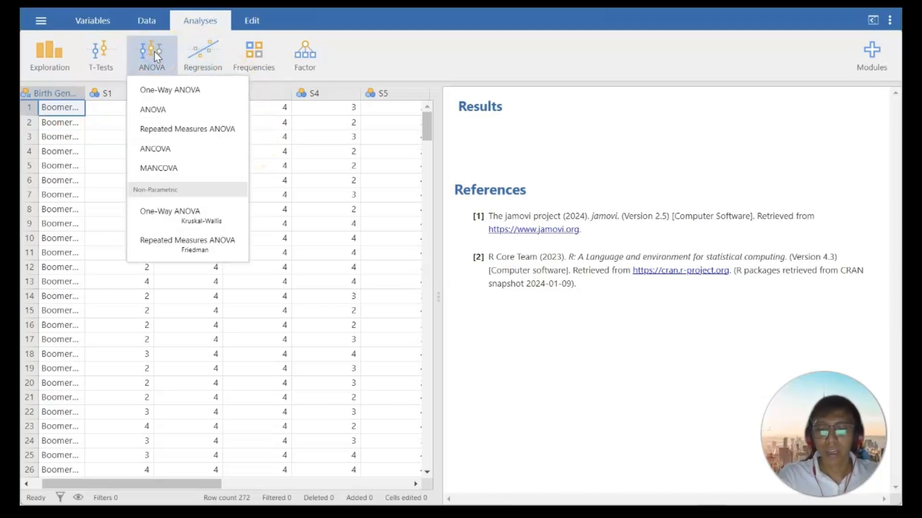
{"action": "left_click", "coordinate": [157, 86]}
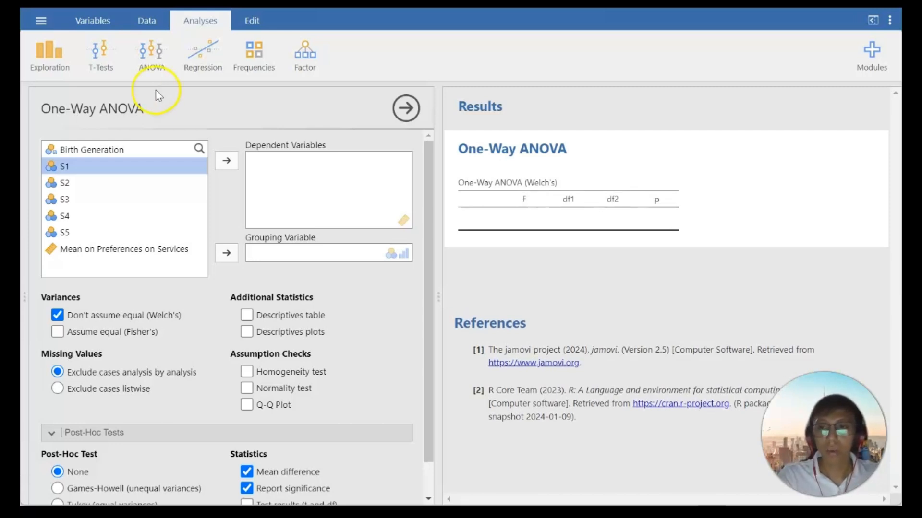
{"action": "left_click", "coordinate": [154, 254]}
{"action": "left_click", "coordinate": [225, 163]}
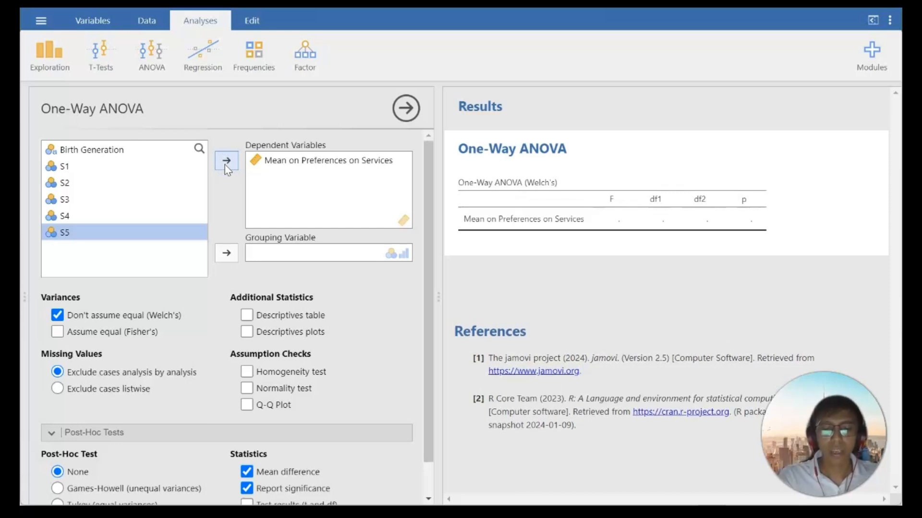
{"action": "left_click", "coordinate": [136, 152]}
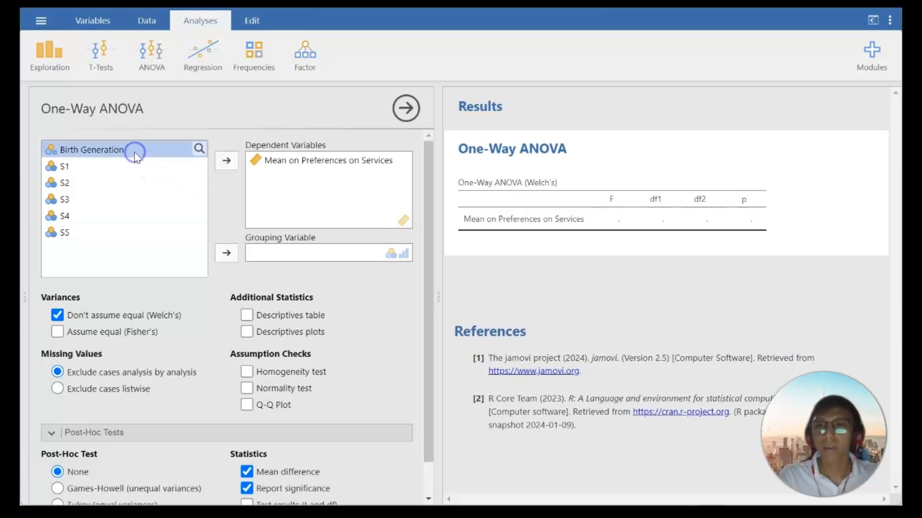
{"action": "left_click", "coordinate": [226, 255]}
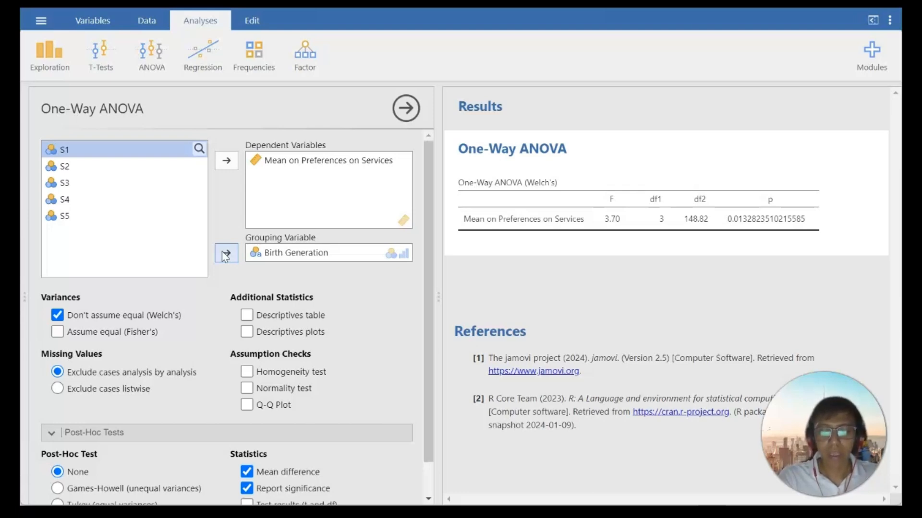
Add the homogeneity and normality tests to the One-Way ANOVA and view the assumption check tables
{"action": "scroll", "coordinate": [224, 257], "scroll_direction": "down", "scroll_amount": 1}
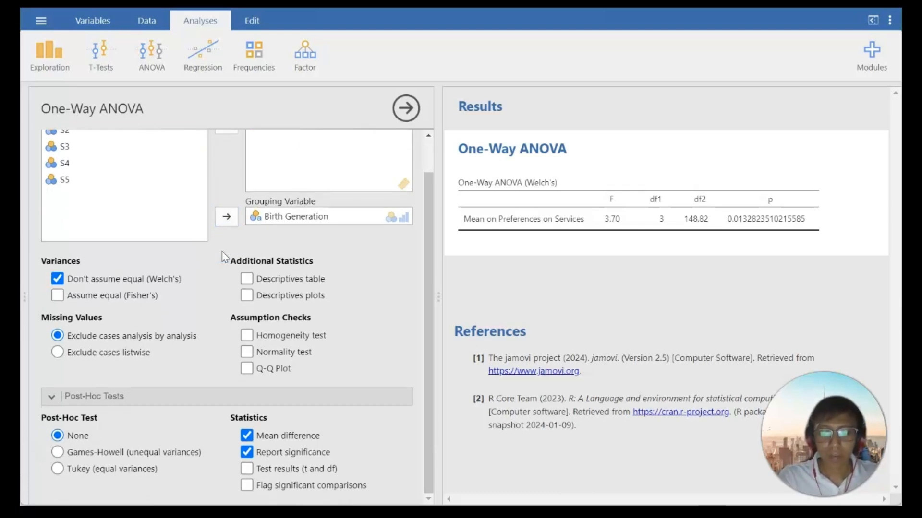
{"action": "left_click", "coordinate": [247, 335]}
{"action": "left_click", "coordinate": [247, 352]}
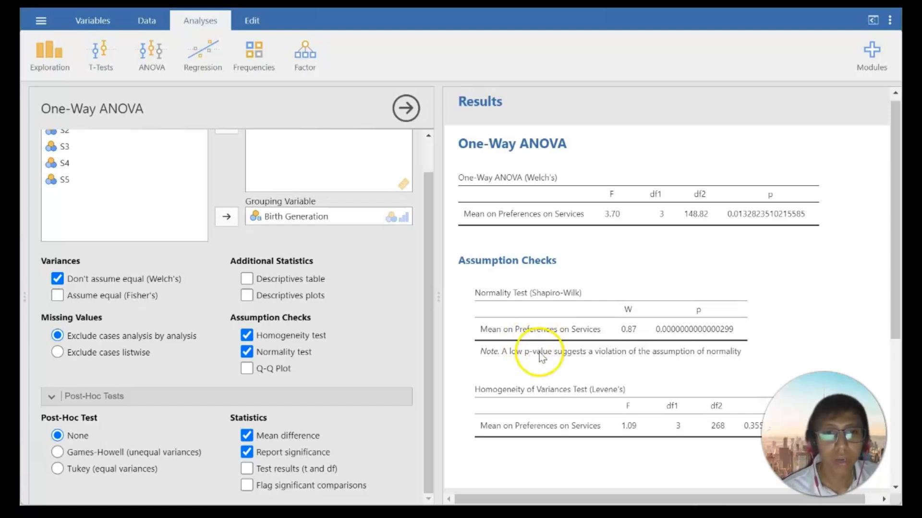
{"action": "scroll", "coordinate": [541, 353], "scroll_direction": "down", "scroll_amount": 3}
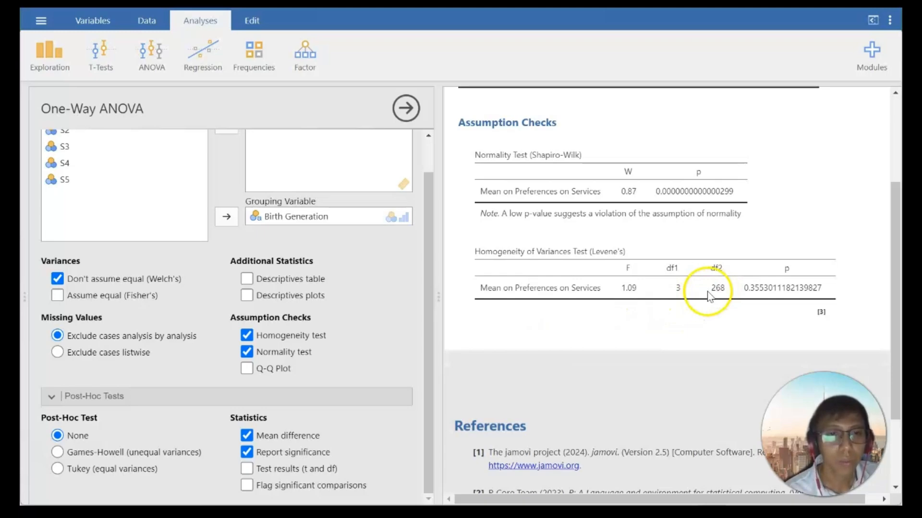
Compare the written one-way ANOVA interpretation in the Word document with the assumption check results in jamovi
{"action": "left_click", "coordinate": [571, 513]}
{"action": "scroll", "coordinate": [519, 377], "scroll_direction": "down", "scroll_amount": 20}
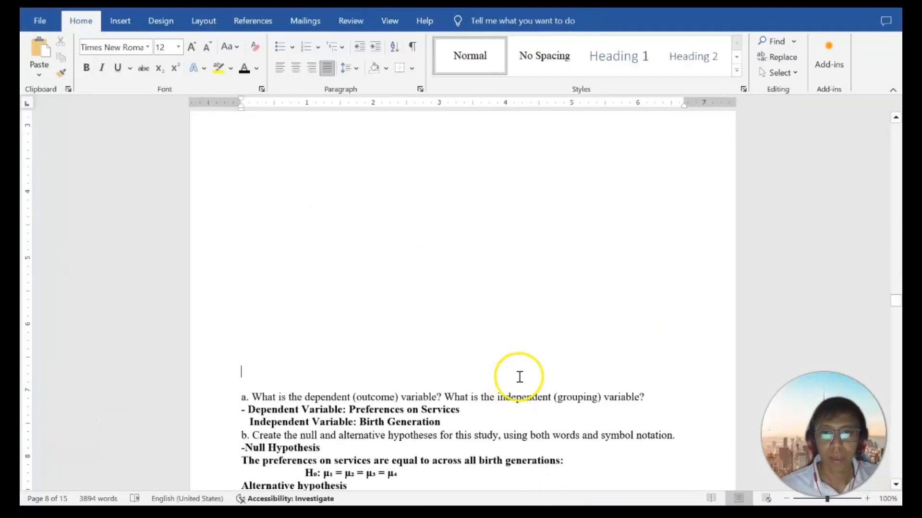
{"action": "scroll", "coordinate": [416, 398], "scroll_direction": "down", "scroll_amount": 20}
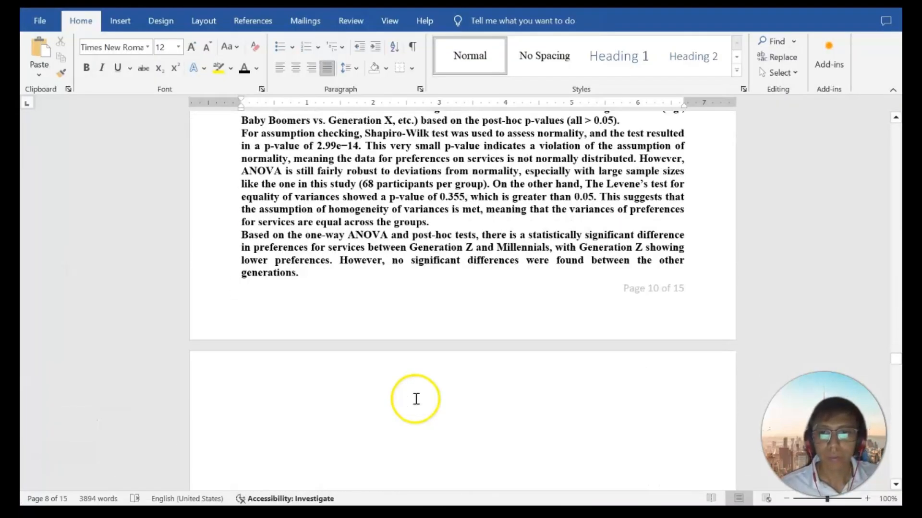
{"action": "scroll", "coordinate": [407, 372], "scroll_direction": "up", "scroll_amount": 4}
{"action": "scroll", "coordinate": [407, 372], "scroll_direction": "up", "scroll_amount": 2}
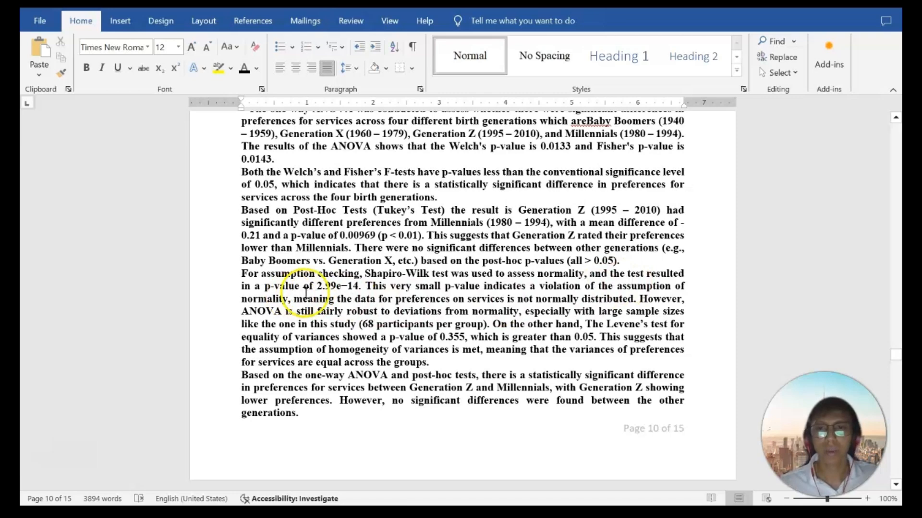
{"action": "left_click", "coordinate": [558, 514]}
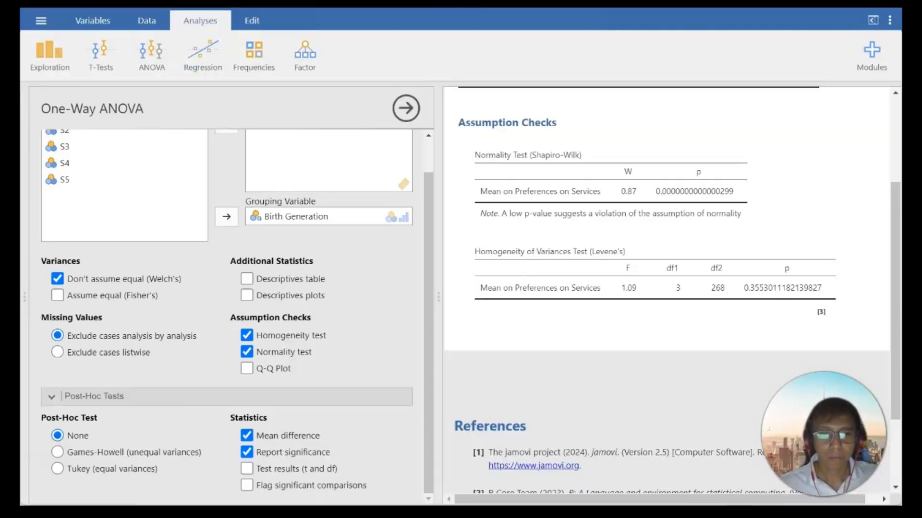
{"action": "mouse_move", "coordinate": [496, 514]}
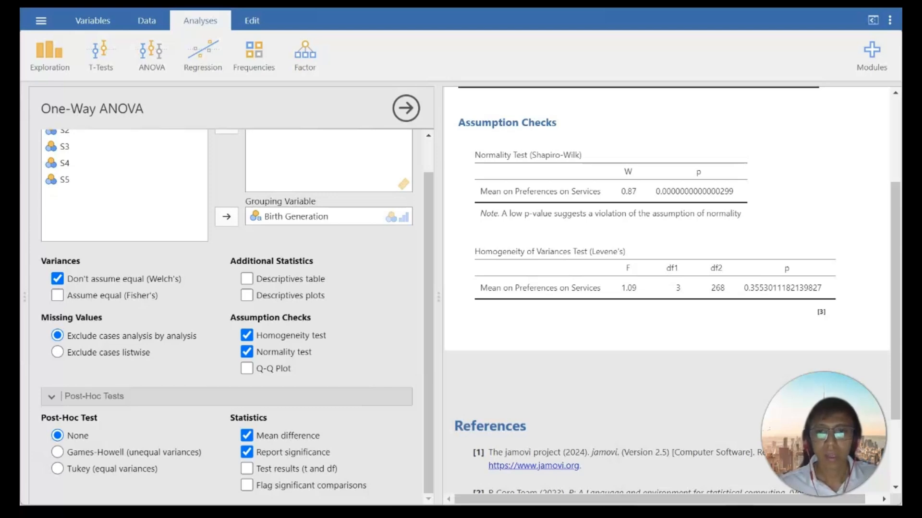
{"action": "left_click", "coordinate": [490, 514]}
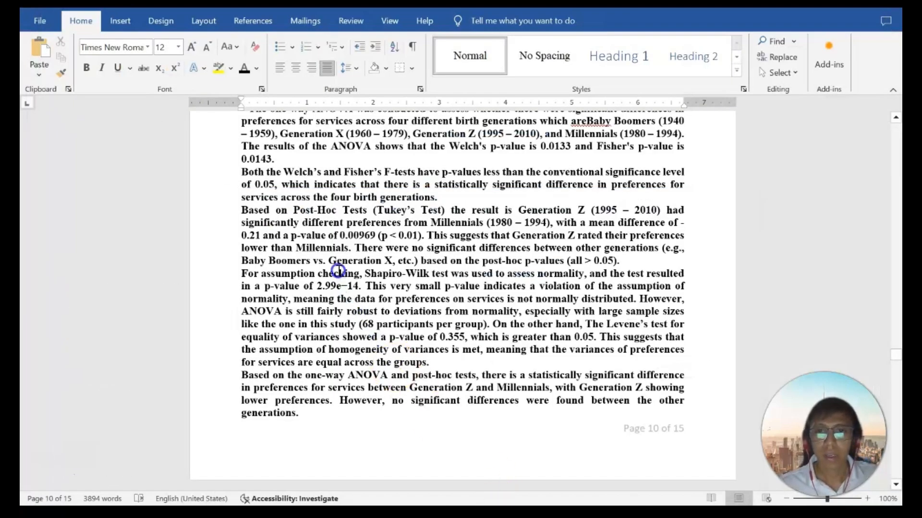
Read the normality and homogeneity interpretation in the Word document, and return to jamovi to review the Welch's ANOVA and assumption check tables
{"action": "left_click", "coordinate": [463, 299]}
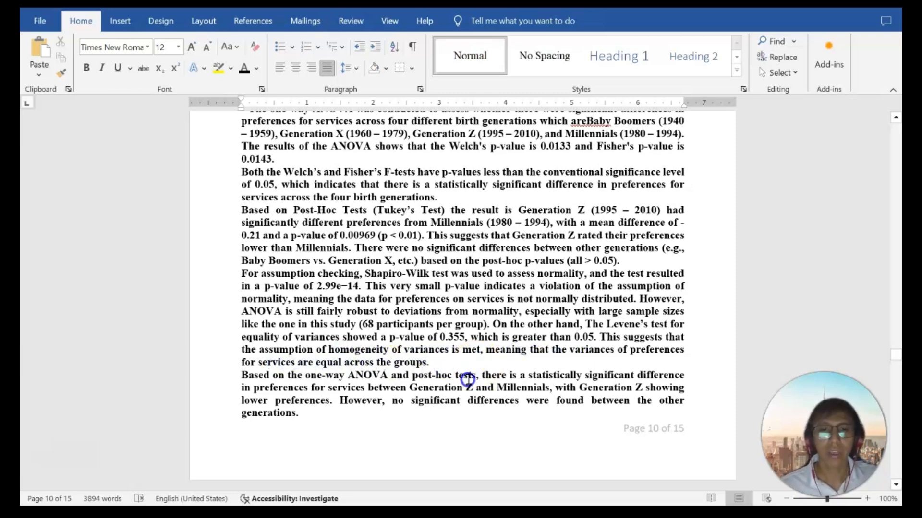
{"action": "left_click", "coordinate": [515, 513]}
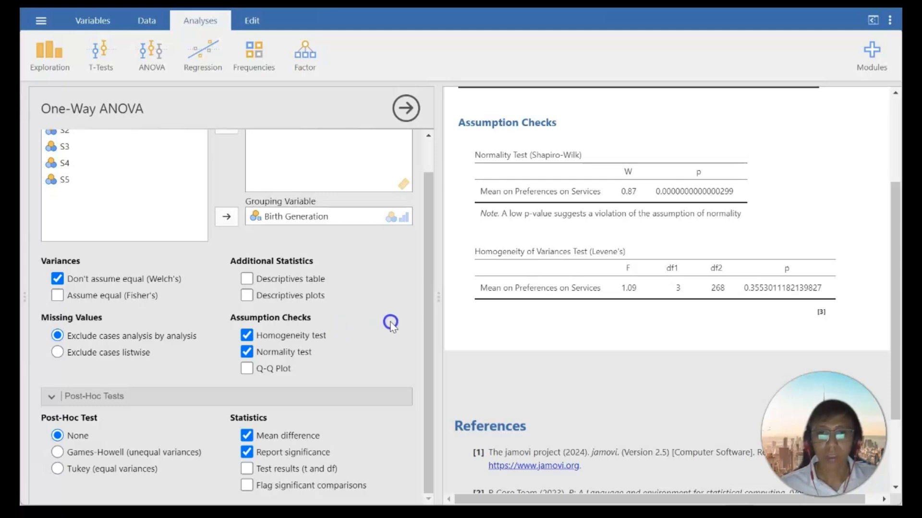
{"action": "left_click", "coordinate": [485, 328]}
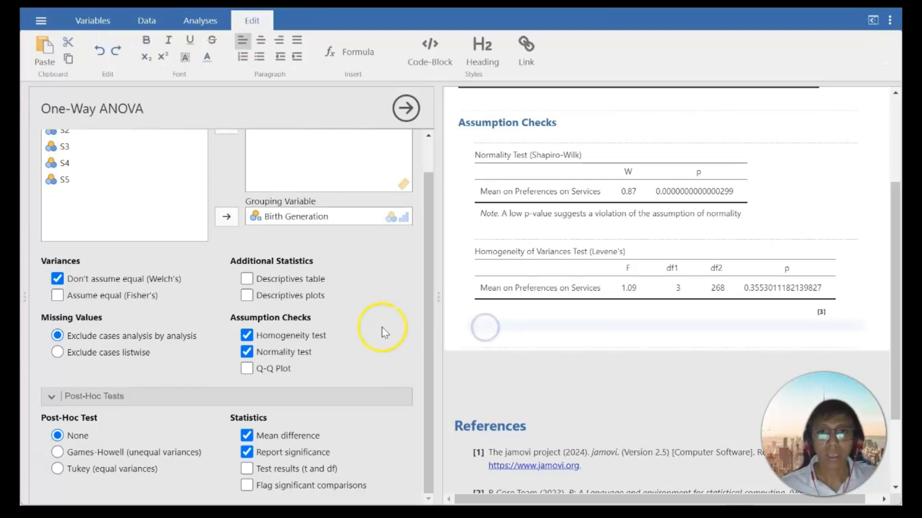
{"action": "scroll", "coordinate": [444, 315], "scroll_direction": "down", "scroll_amount": 1}
{"action": "scroll", "coordinate": [448, 318], "scroll_direction": "up", "scroll_amount": 3}
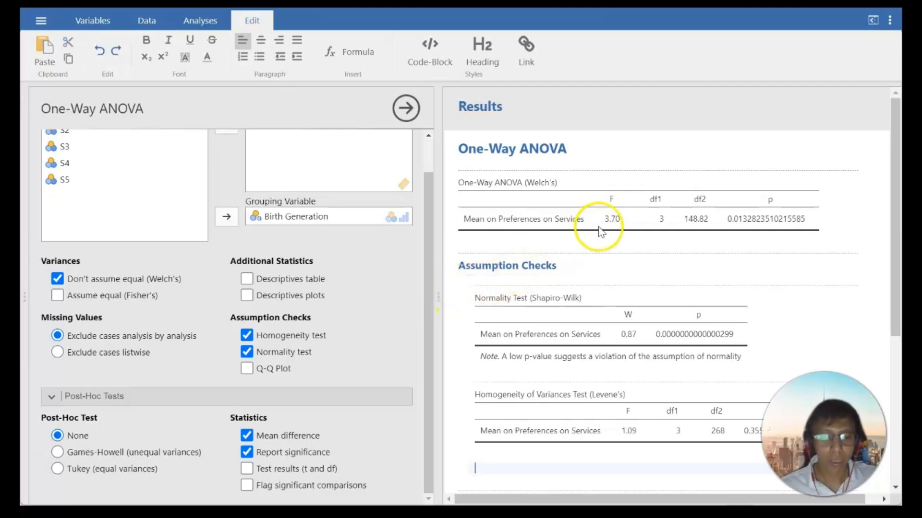
{"action": "scroll", "coordinate": [646, 266], "scroll_direction": "down", "scroll_amount": 2}
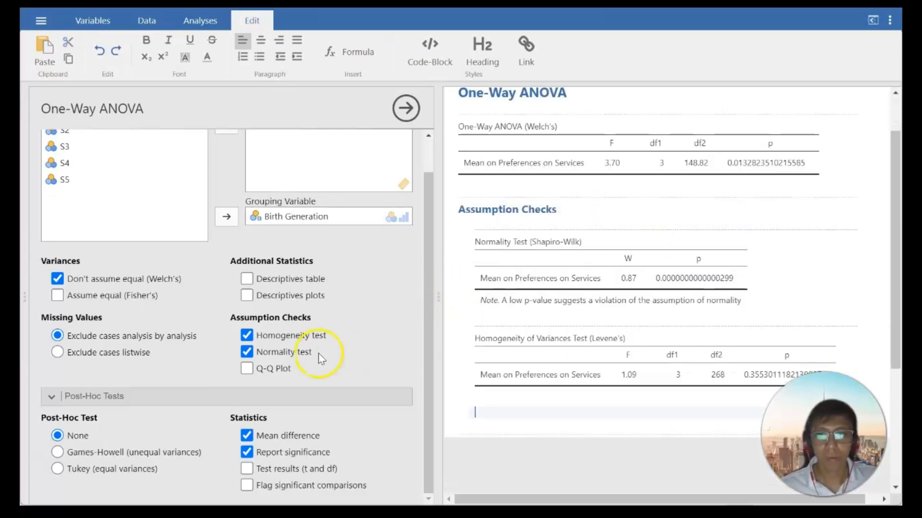
Add the descriptives table to the One-Way ANOVA and review the group statistics for each birth generation
{"action": "left_click", "coordinate": [247, 280]}
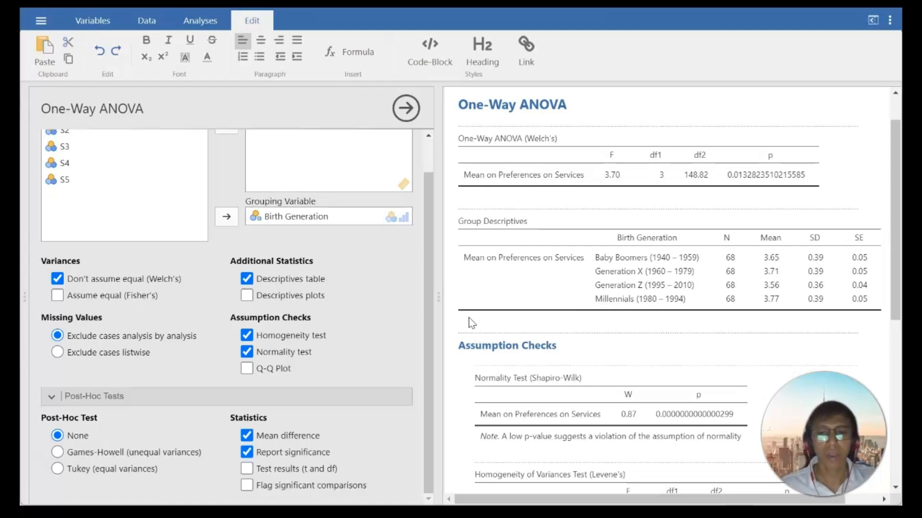
{"action": "left_click", "coordinate": [413, 348]}
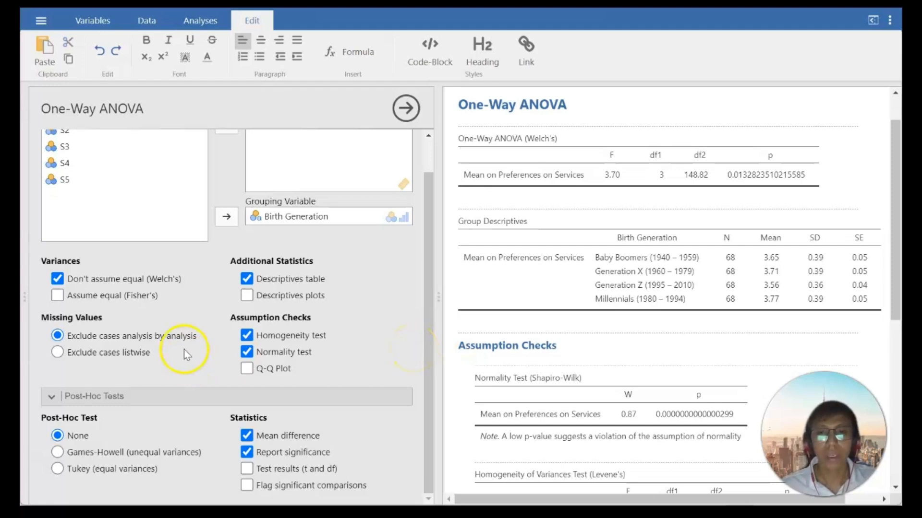
{"action": "left_click", "coordinate": [246, 279]}
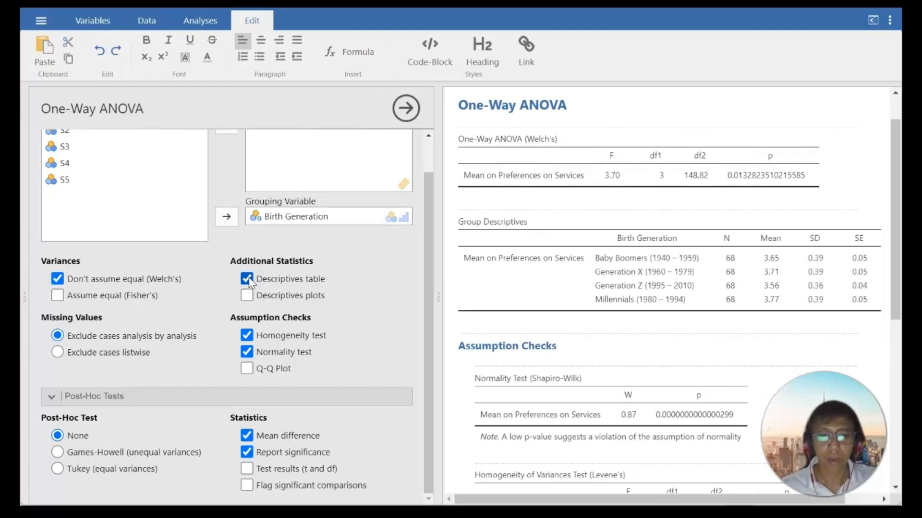
{"action": "left_click", "coordinate": [515, 324]}
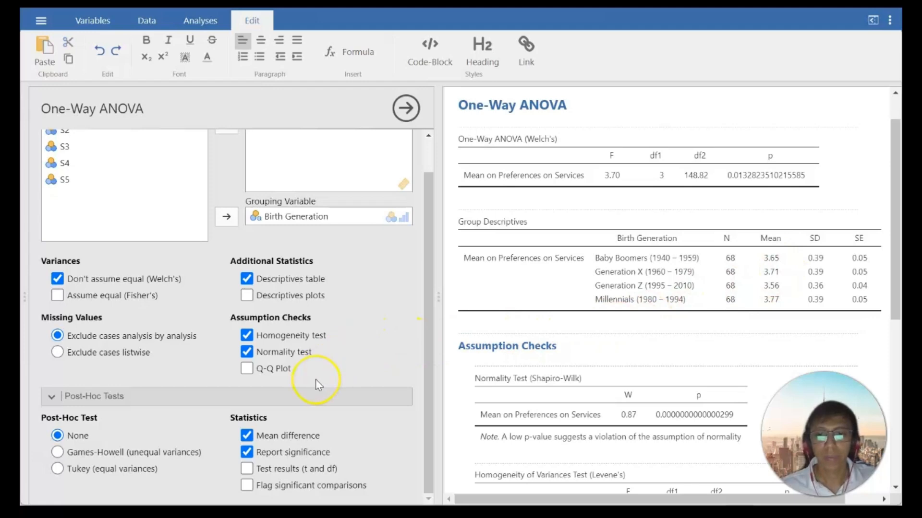
Add a Tukey (equal variances) post-hoc test to the One-Way ANOVA and view its comparison table
{"action": "left_click", "coordinate": [88, 417]}
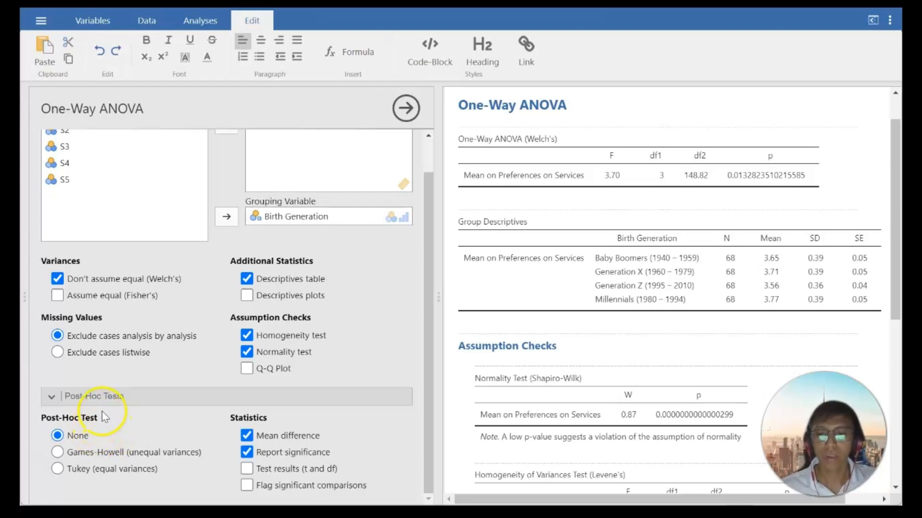
{"action": "scroll", "coordinate": [98, 417], "scroll_direction": "up", "scroll_amount": 2}
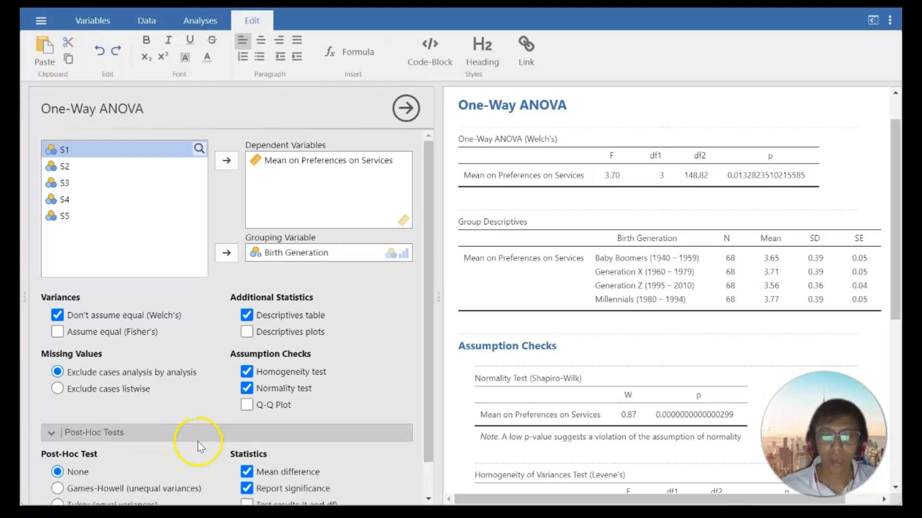
{"action": "scroll", "coordinate": [221, 439], "scroll_direction": "down", "scroll_amount": 2}
{"action": "left_click", "coordinate": [128, 473]}
{"action": "left_click", "coordinate": [166, 463]}
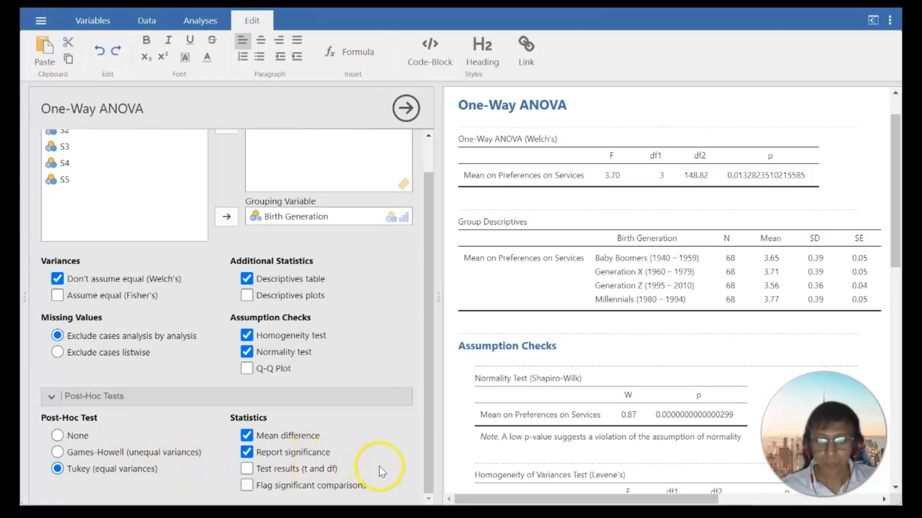
{"action": "scroll", "coordinate": [665, 441], "scroll_direction": "down", "scroll_amount": 10}
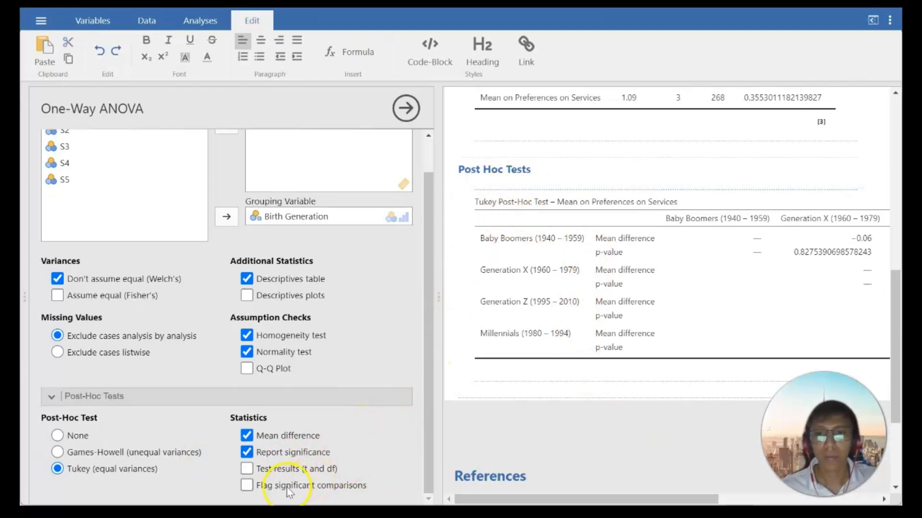
Flag the significant comparisons in the Tukey post-hoc table and examine all of its birth generation columns
{"action": "left_click", "coordinate": [248, 485]}
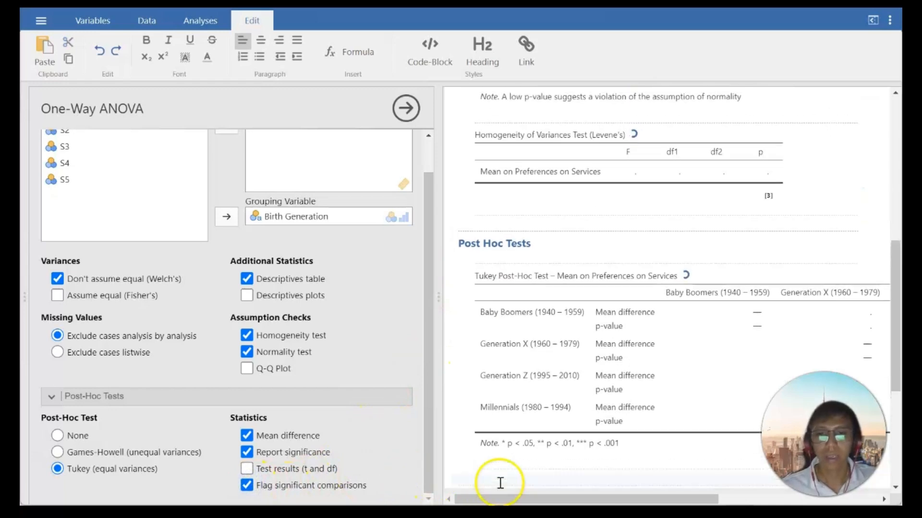
{"action": "left_click_drag", "start_coordinate": [556, 499], "coordinate": [708, 499]}
{"action": "scroll", "coordinate": [733, 385], "scroll_direction": "down", "scroll_amount": 1}
{"action": "scroll", "coordinate": [733, 386], "scroll_direction": "up", "scroll_amount": 1}
{"action": "left_click_drag", "start_coordinate": [711, 498], "coordinate": [488, 469]}
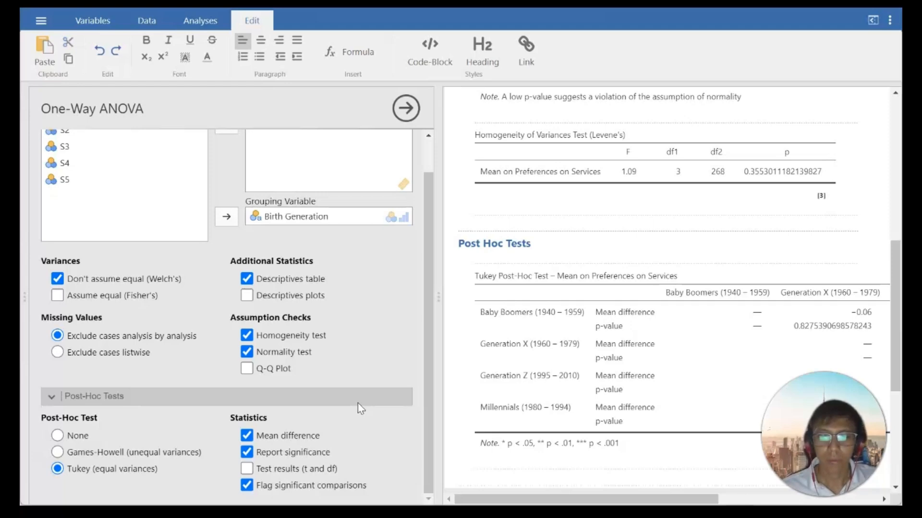
Show the Q-Q plot for Mean on Preferences on Services, and remove it from the One-Way ANOVA again
{"action": "left_click", "coordinate": [247, 370]}
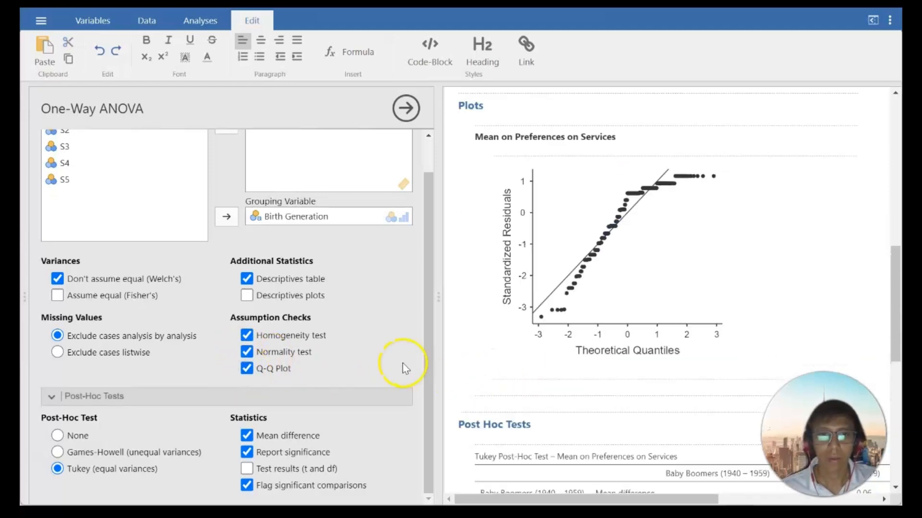
{"action": "left_click", "coordinate": [246, 368]}
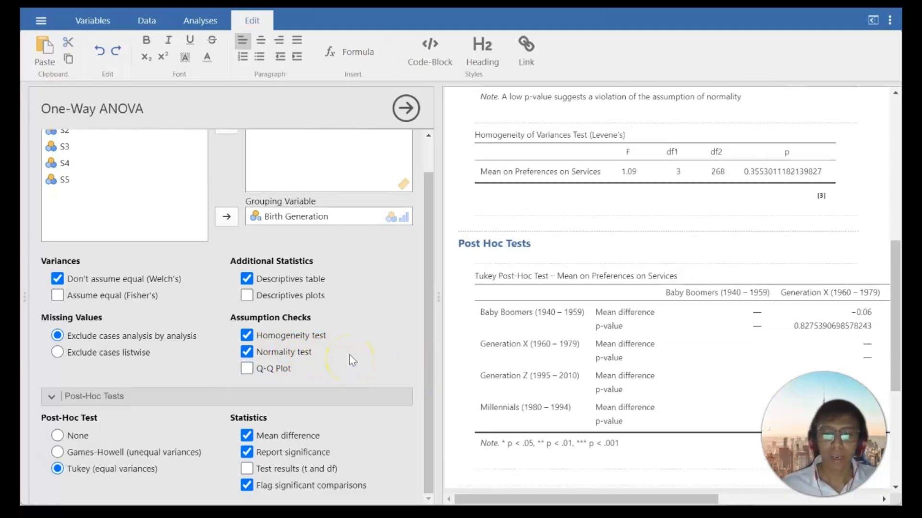
{"action": "scroll", "coordinate": [535, 324], "scroll_direction": "up", "scroll_amount": 5}
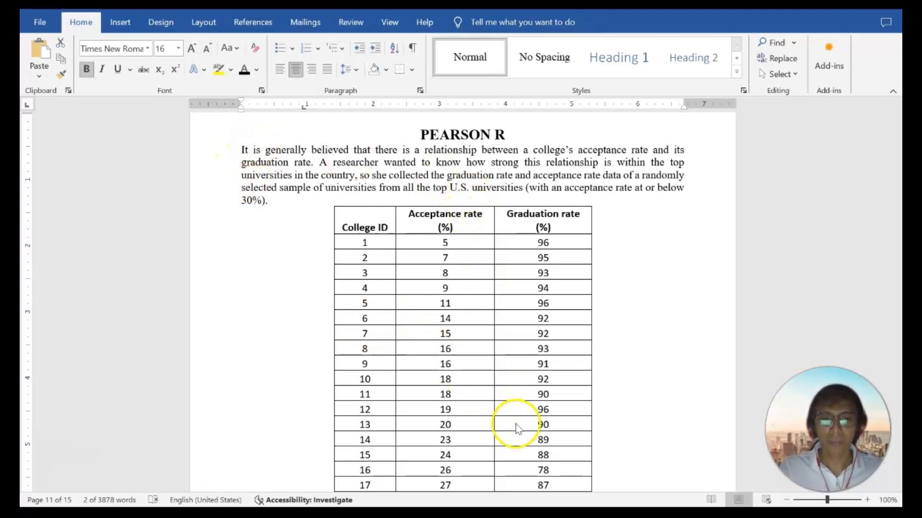
Switch from Word to the untitled jamovi dataset with college acceptance and graduation rates, and create a Correlation Matrix analysis
{"action": "mouse_move", "coordinate": [509, 516]}
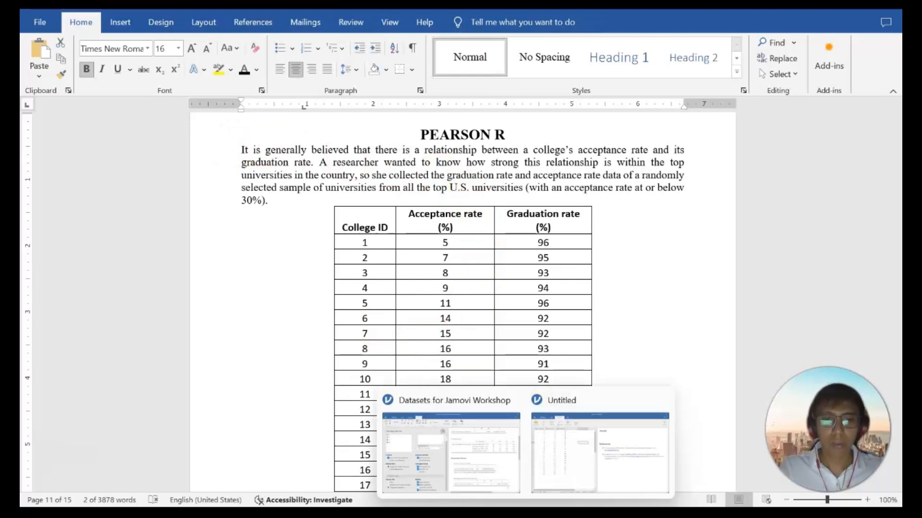
{"action": "left_click", "coordinate": [575, 463]}
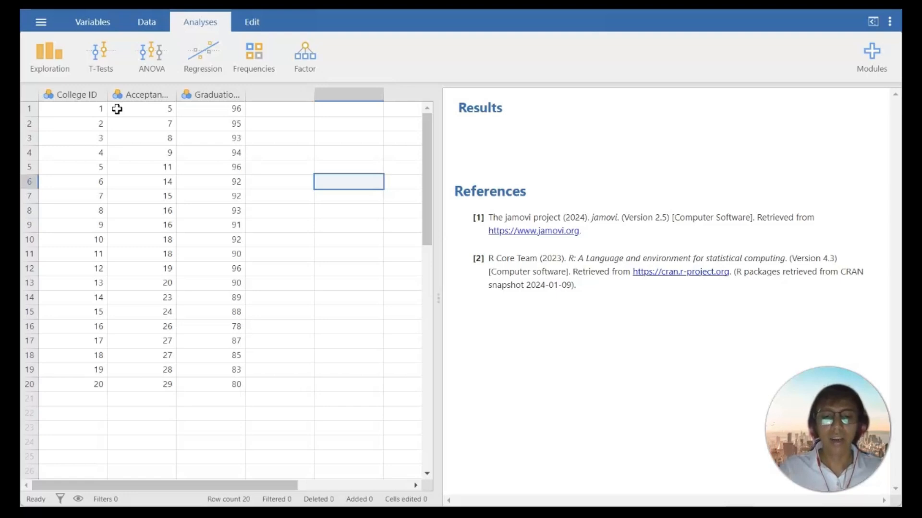
{"action": "left_click", "coordinate": [192, 60]}
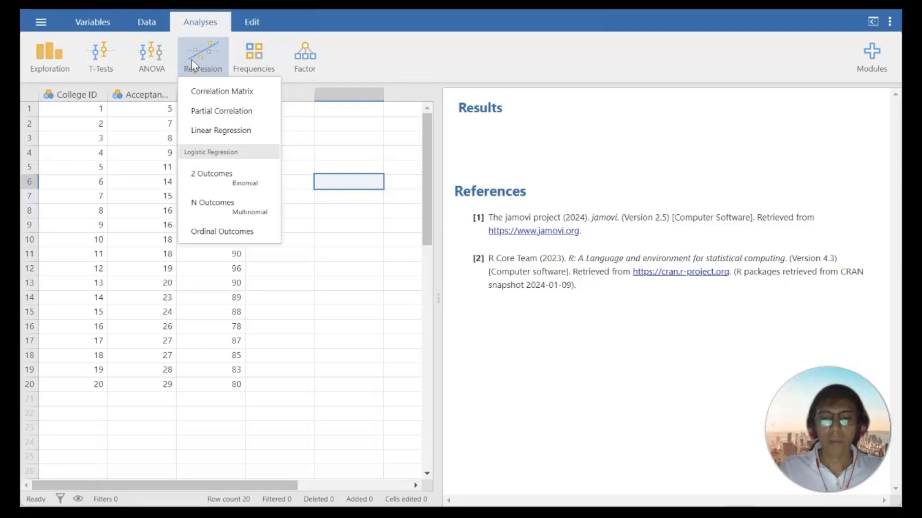
{"action": "left_click", "coordinate": [202, 90]}
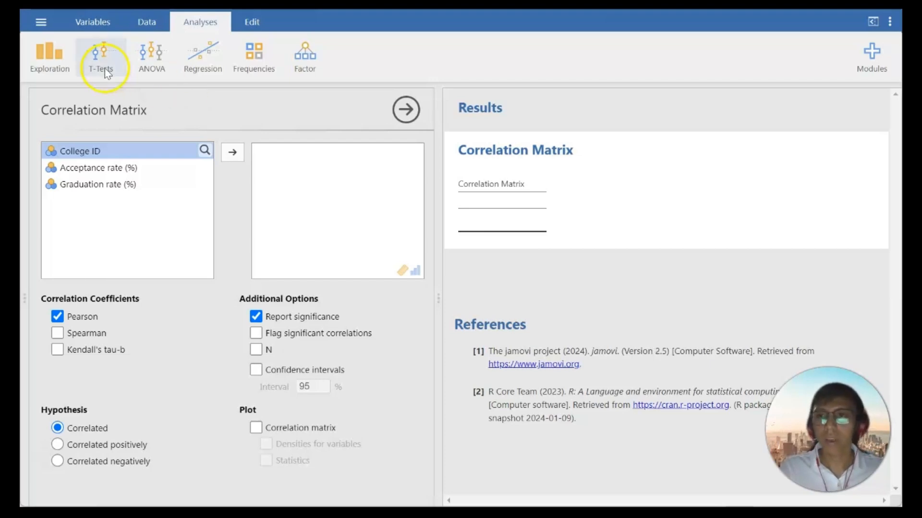
Set the measure type of the Acceptance rate (%) variable to Continuous
{"action": "left_click", "coordinate": [137, 21]}
{"action": "left_click", "coordinate": [162, 93]}
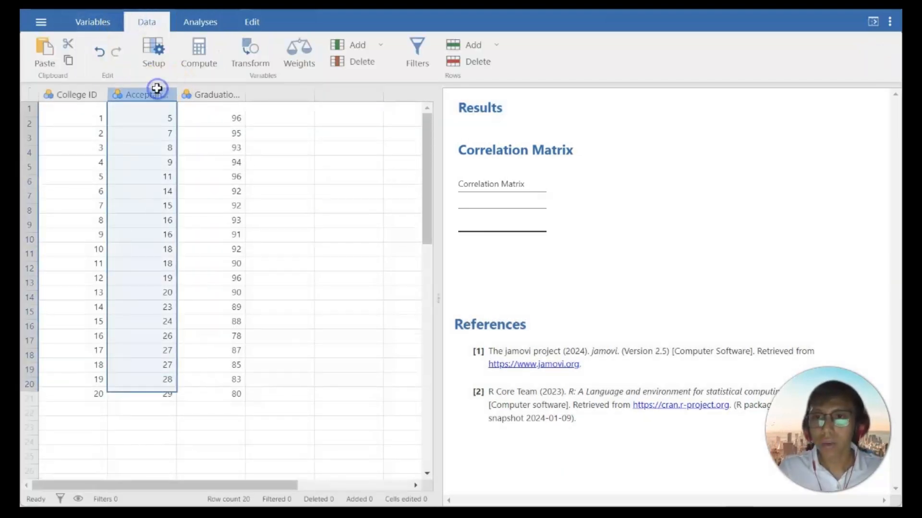
{"action": "double_click", "coordinate": [156, 92]}
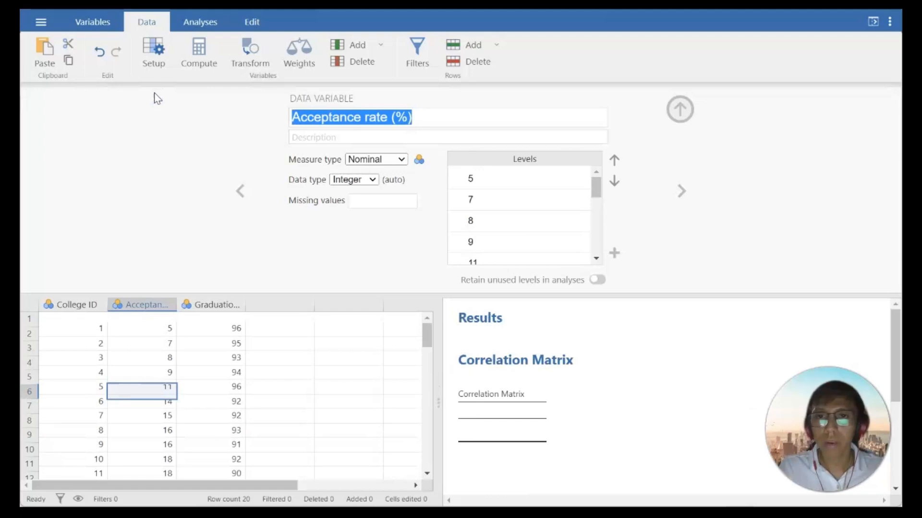
{"action": "left_click", "coordinate": [396, 159]}
{"action": "left_click", "coordinate": [383, 207]}
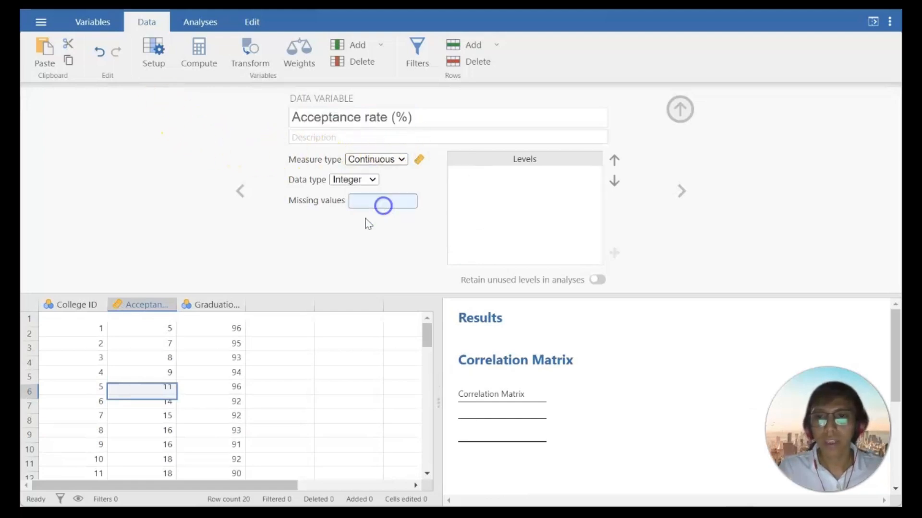
Set the measure type of the Graduation rate (%) variable to Continuous and close the variable setup
{"action": "left_click", "coordinate": [218, 301]}
{"action": "left_click", "coordinate": [401, 159]}
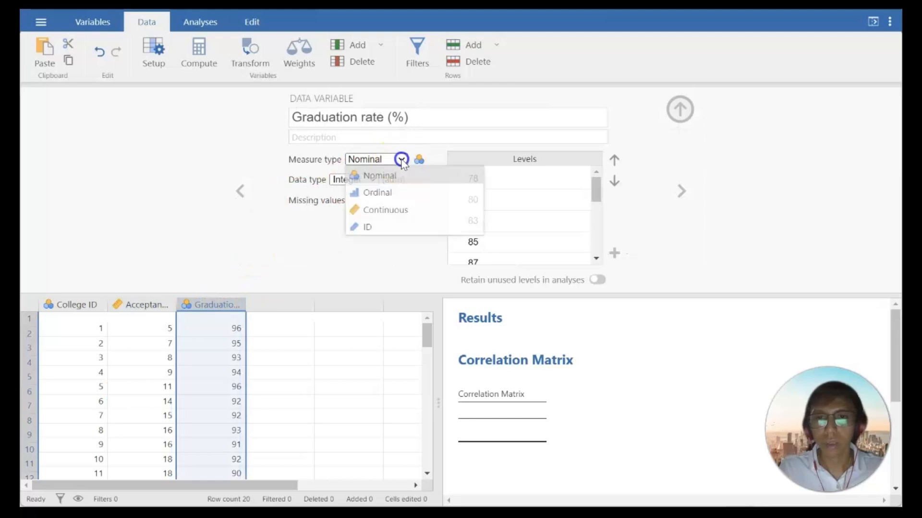
{"action": "left_click", "coordinate": [379, 209]}
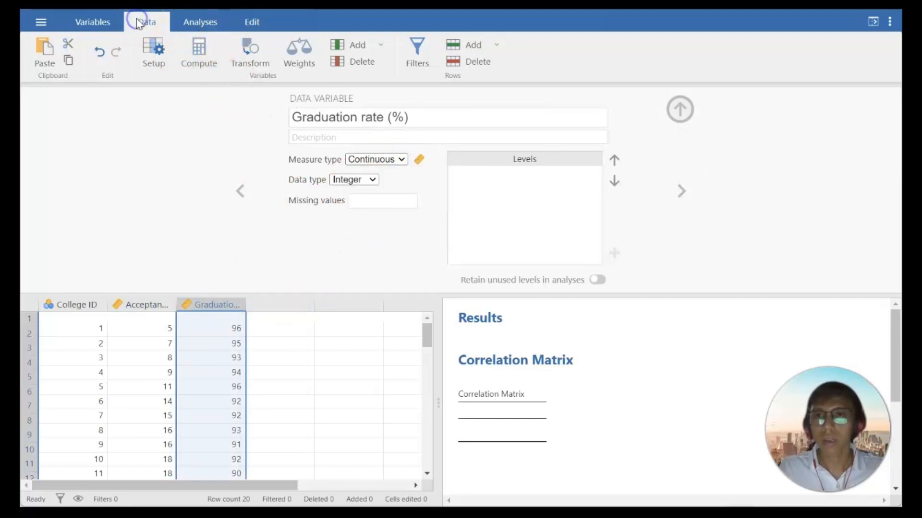
{"action": "left_click", "coordinate": [470, 330]}
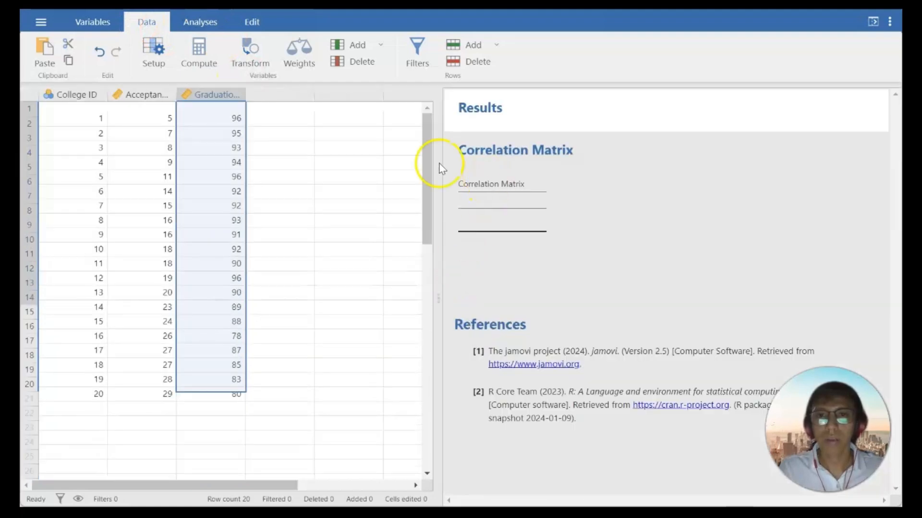
Reopen the Correlation Matrix analysis and assign Acceptance rate (%) and Graduation rate (%) as the variables to correlate
{"action": "left_click", "coordinate": [484, 160]}
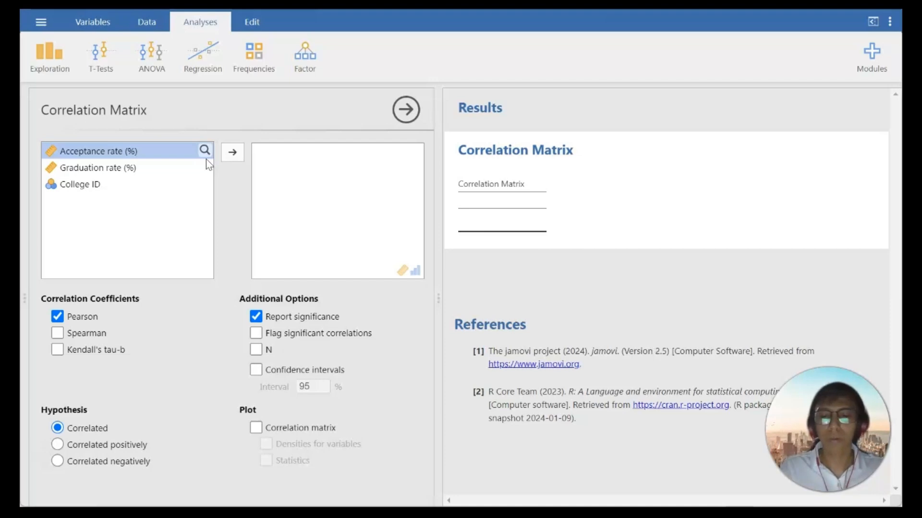
{"action": "left_click", "coordinate": [165, 159]}
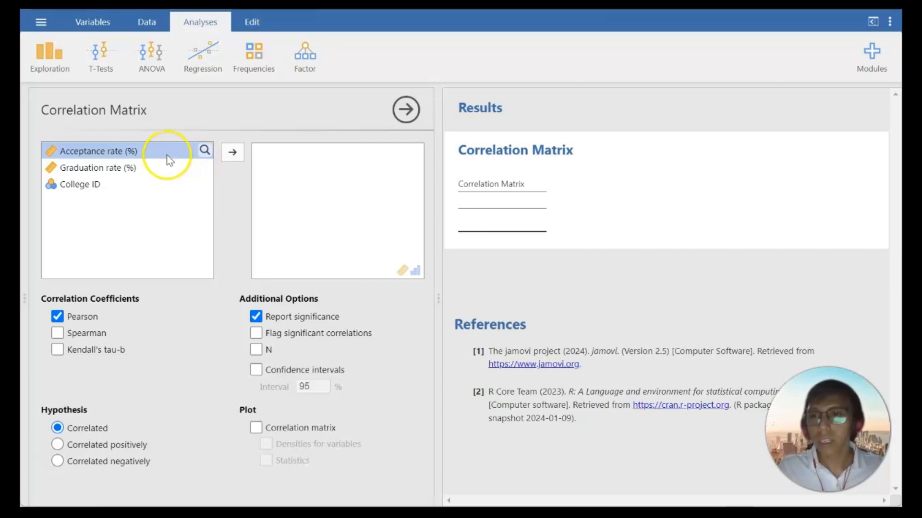
{"action": "left_click", "coordinate": [229, 153]}
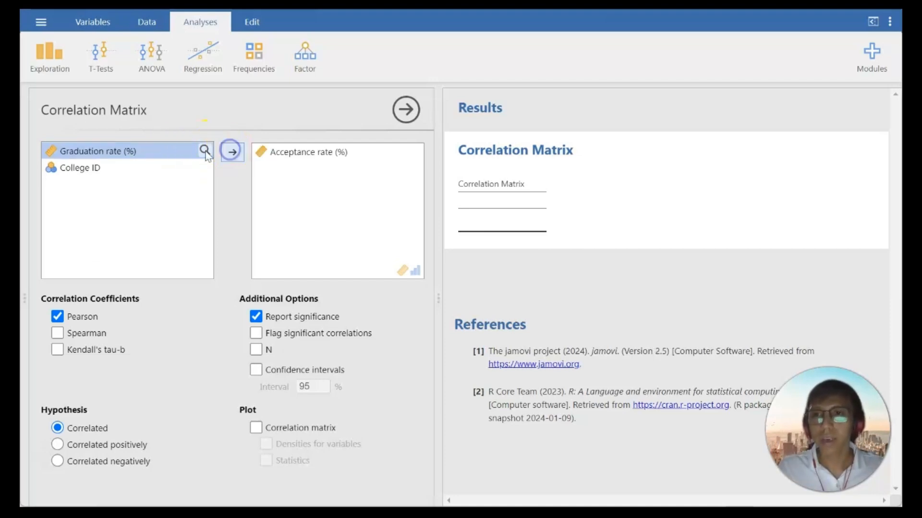
{"action": "left_click", "coordinate": [156, 147]}
{"action": "left_click", "coordinate": [233, 151]}
{"action": "left_click", "coordinate": [309, 177]}
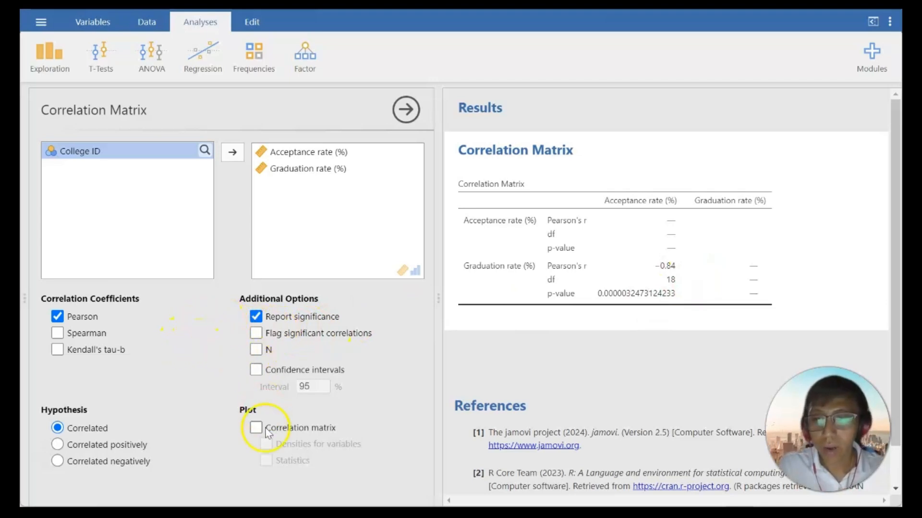
Flag significant correlations, add the correlation matrix plot, and view the scatterplot of acceptance and graduation rates
{"action": "left_click", "coordinate": [255, 334]}
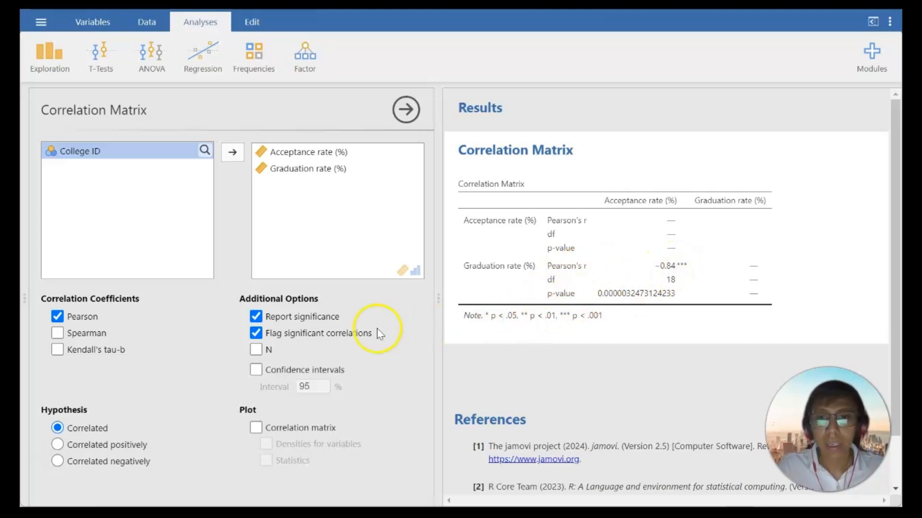
{"action": "left_click", "coordinate": [257, 427]}
{"action": "scroll", "coordinate": [548, 401], "scroll_direction": "down", "scroll_amount": 5}
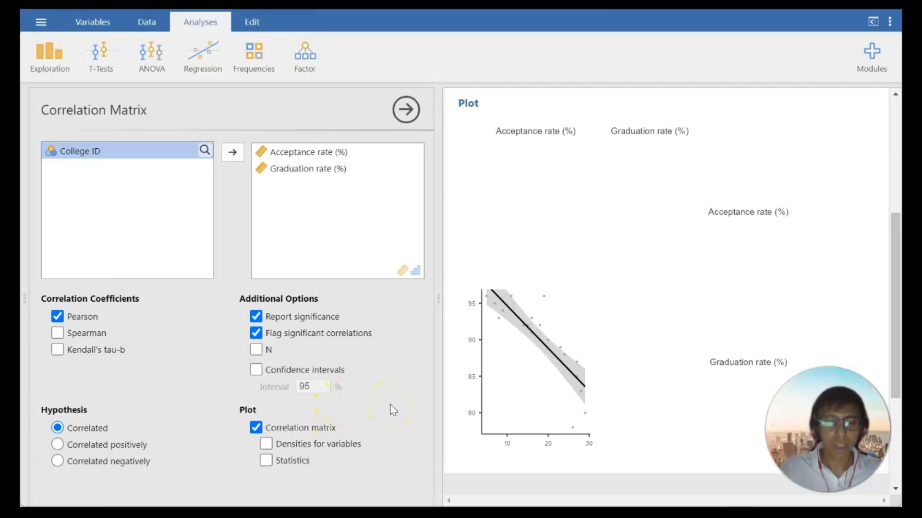
{"action": "left_click", "coordinate": [113, 237]}
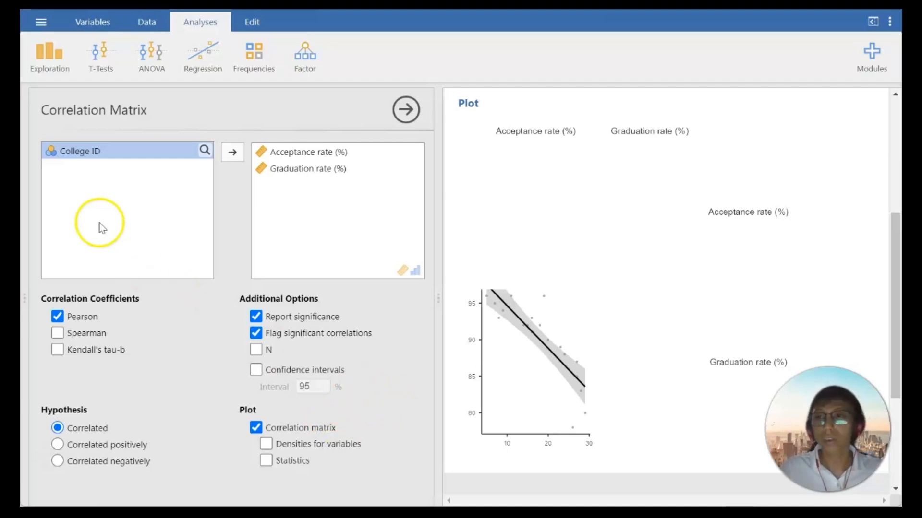
Create a scatterplot with Acceptance rate (%) on the x-axis, Graduation rate (%) on the y-axis, and a linear regression line
{"action": "left_click", "coordinate": [40, 50]}
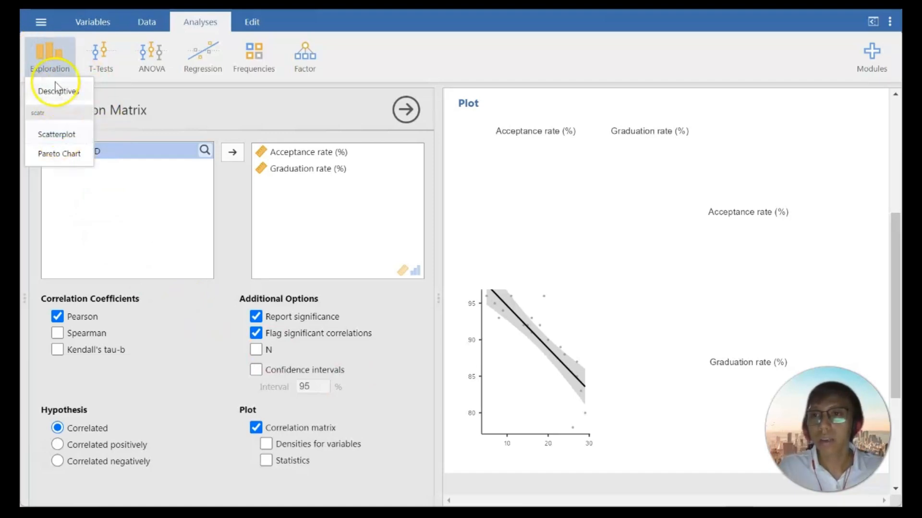
{"action": "left_click", "coordinate": [54, 134]}
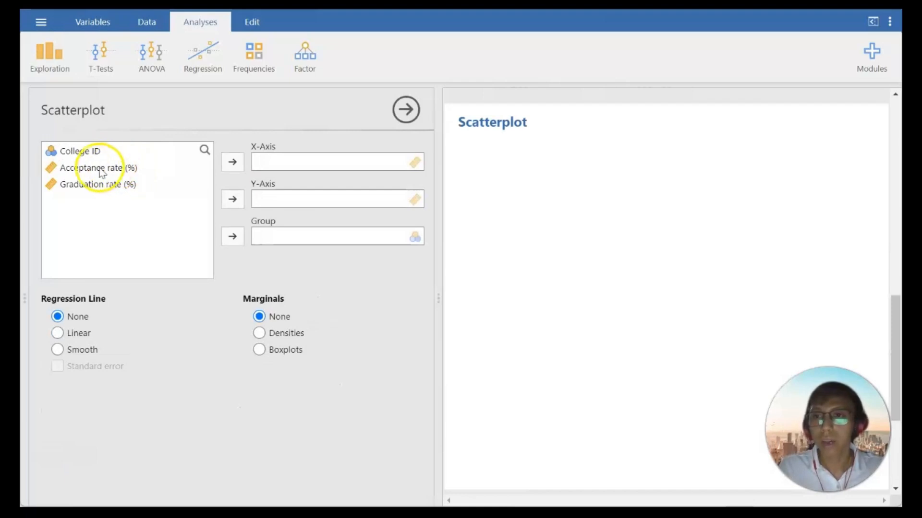
{"action": "left_click", "coordinate": [99, 169]}
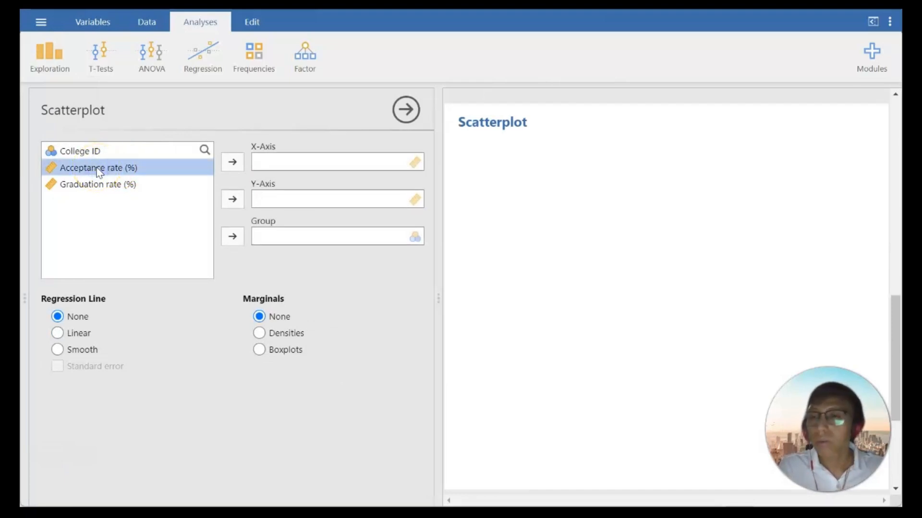
{"action": "left_click", "coordinate": [232, 163]}
{"action": "left_click", "coordinate": [152, 169]}
{"action": "left_click", "coordinate": [231, 199]}
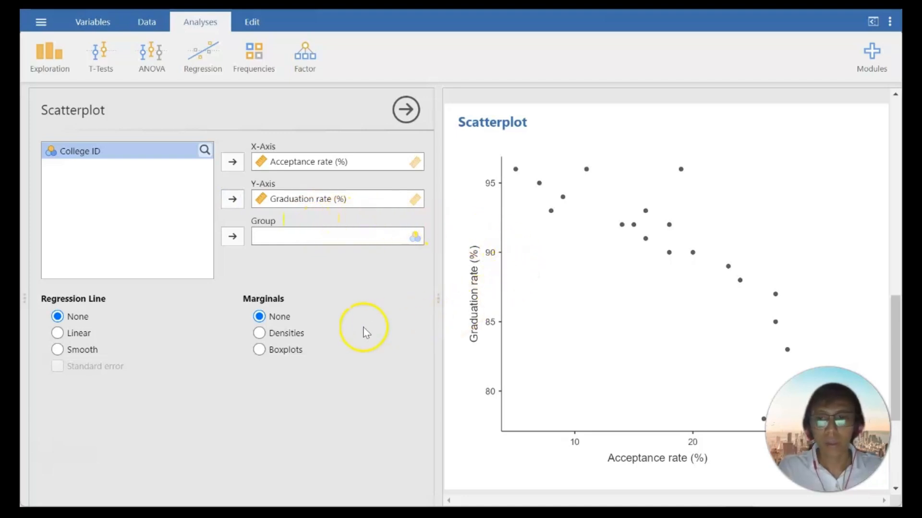
{"action": "left_click", "coordinate": [58, 333]}
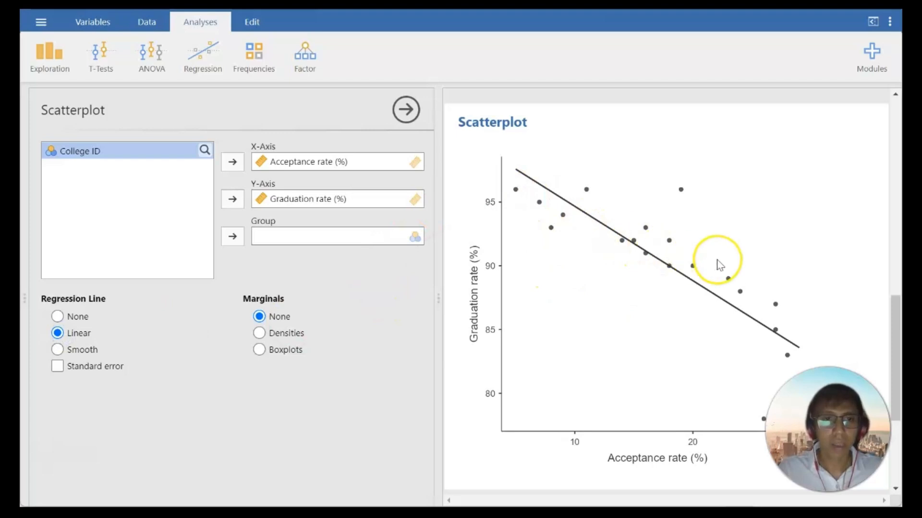
Review the correlation matrix and scatterplot results, and switch to Word to read the worksheet's written correlation answers
{"action": "scroll", "coordinate": [718, 265], "scroll_direction": "up", "scroll_amount": 5}
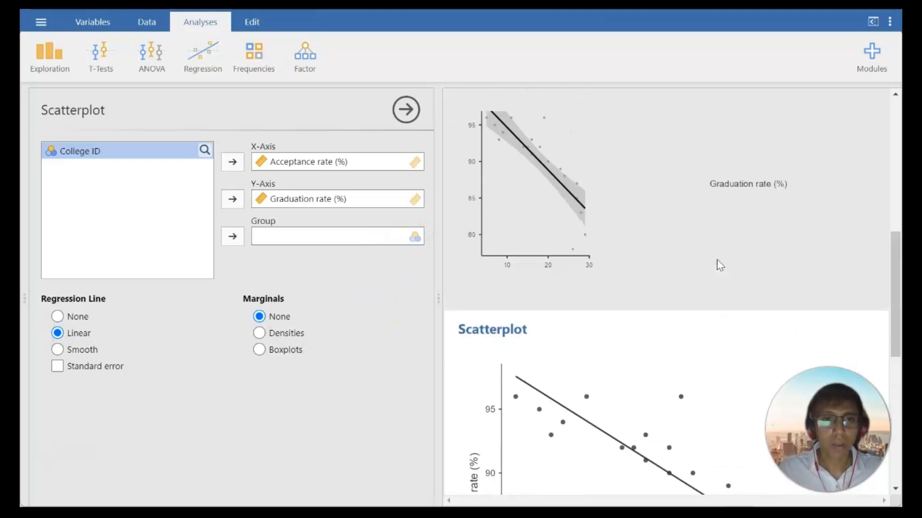
{"action": "scroll", "coordinate": [718, 265], "scroll_direction": "up", "scroll_amount": 7}
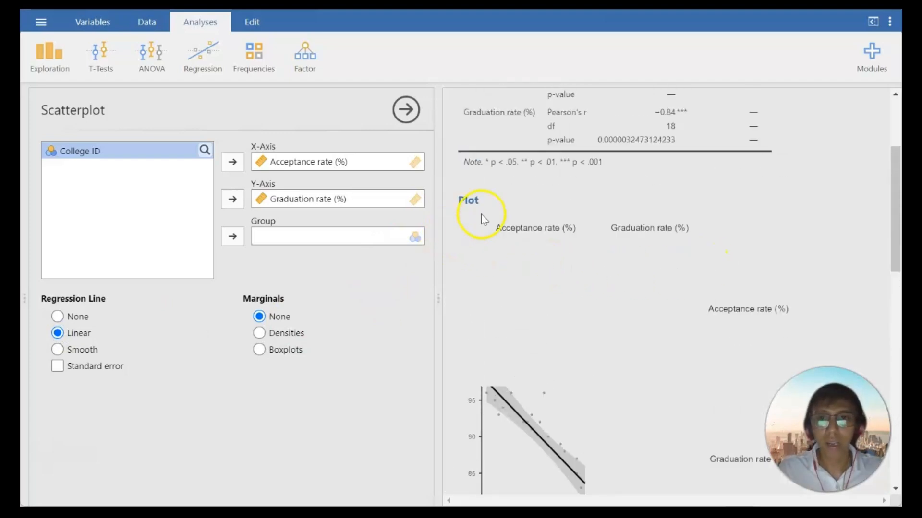
{"action": "scroll", "coordinate": [546, 243], "scroll_direction": "down", "scroll_amount": 10}
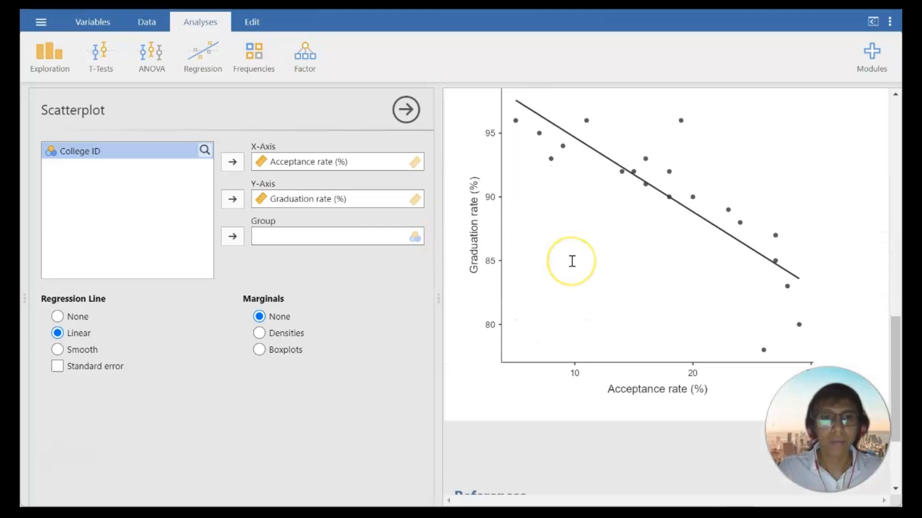
{"action": "scroll", "coordinate": [571, 261], "scroll_direction": "down", "scroll_amount": 1}
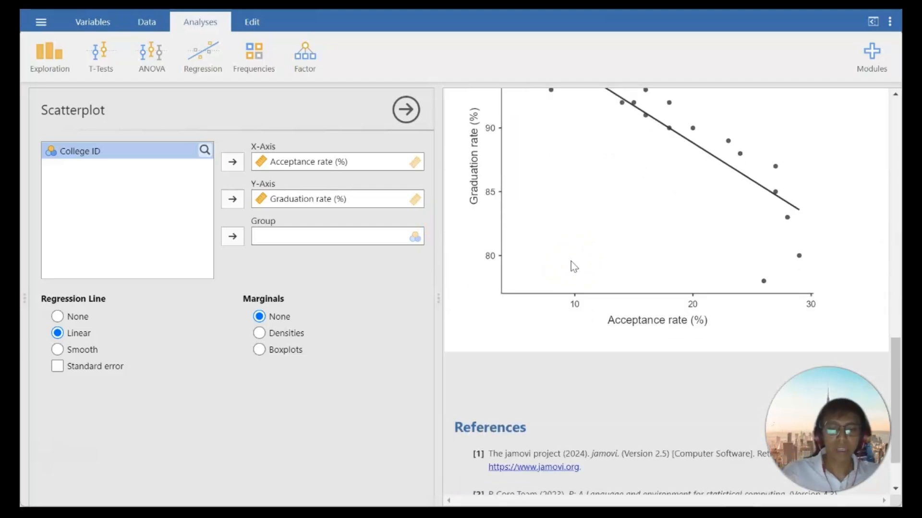
{"action": "scroll", "coordinate": [572, 262], "scroll_direction": "up", "scroll_amount": 15}
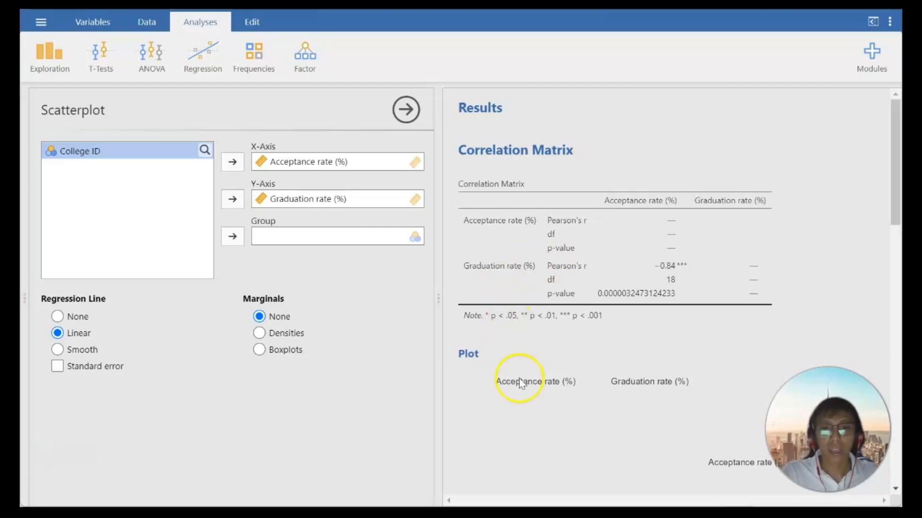
{"action": "mouse_move", "coordinate": [557, 513]}
{"action": "left_click", "coordinate": [555, 455]}
{"action": "scroll", "coordinate": [489, 413], "scroll_direction": "down", "scroll_amount": 15}
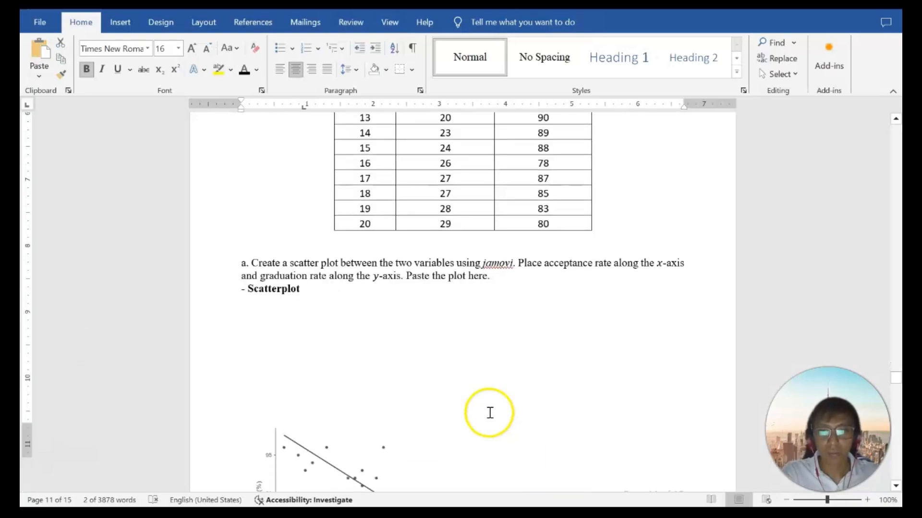
{"action": "scroll", "coordinate": [491, 417], "scroll_direction": "down", "scroll_amount": 6}
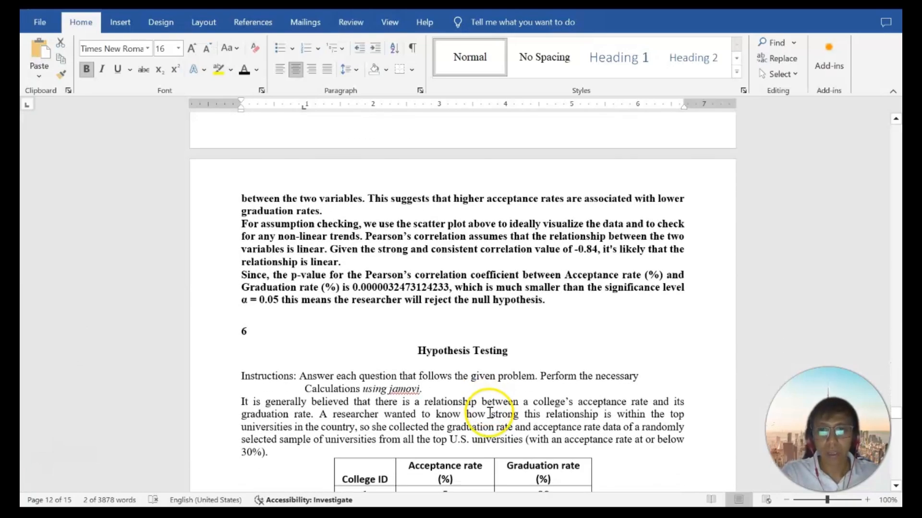
{"action": "scroll", "coordinate": [443, 405], "scroll_direction": "up", "scroll_amount": 3}
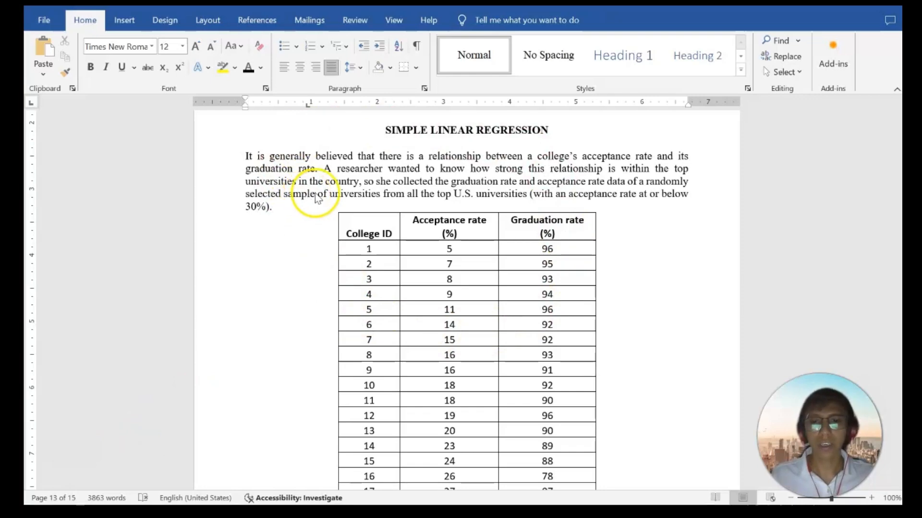
Switch to the Untitled jamovi dataset and run a Linear Regression with Graduation rate (%) as dependent variable and Acceptance rate (%) as covariate
{"action": "mouse_move", "coordinate": [528, 500]}
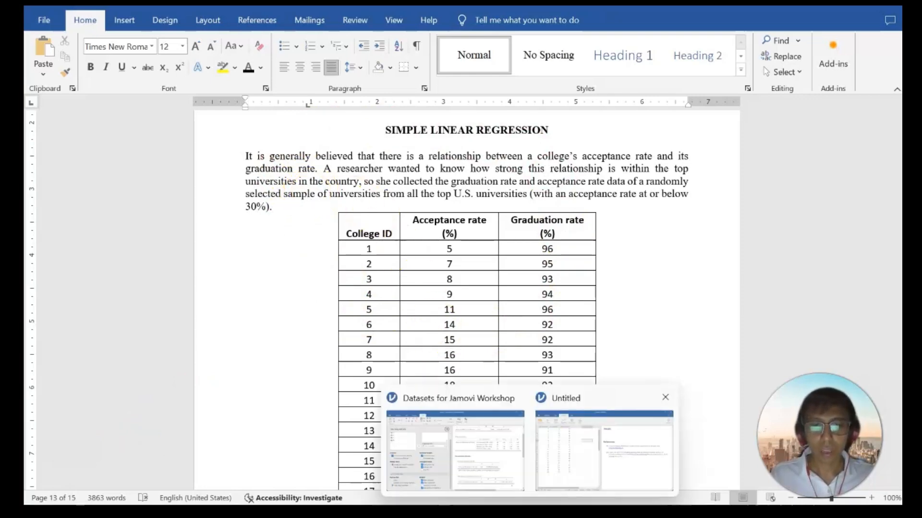
{"action": "left_click", "coordinate": [572, 457]}
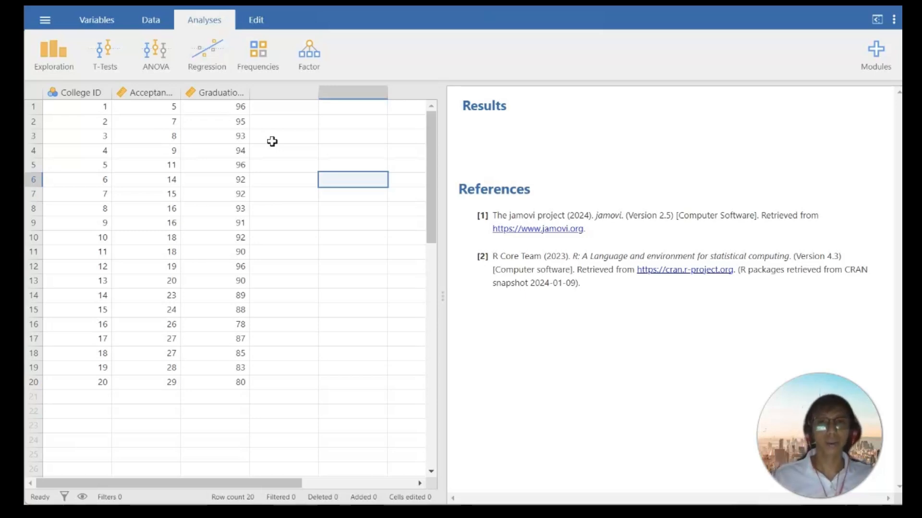
{"action": "left_click", "coordinate": [212, 58]}
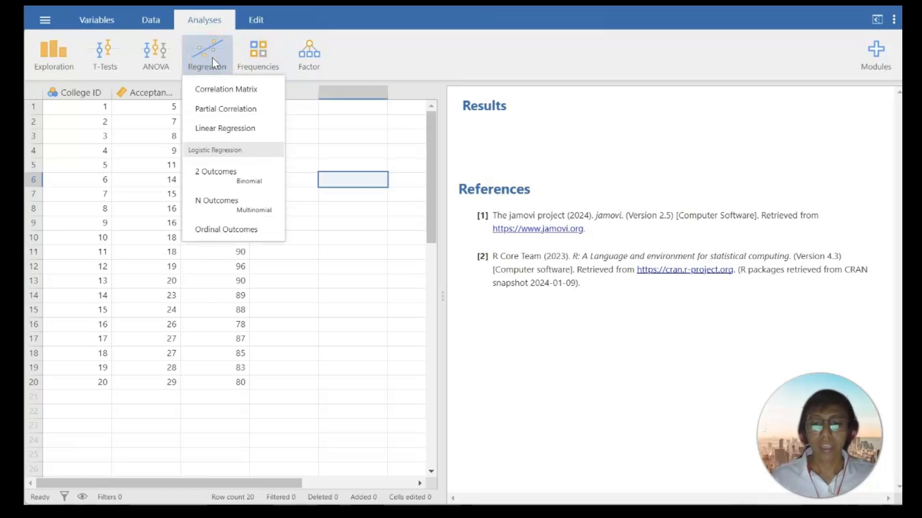
{"action": "left_click", "coordinate": [211, 126]}
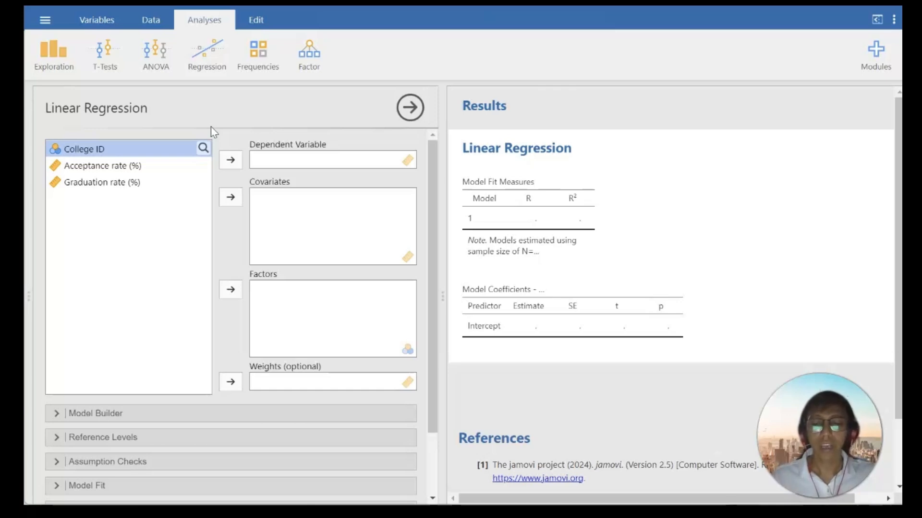
{"action": "left_click", "coordinate": [128, 181]}
{"action": "left_click", "coordinate": [228, 163]}
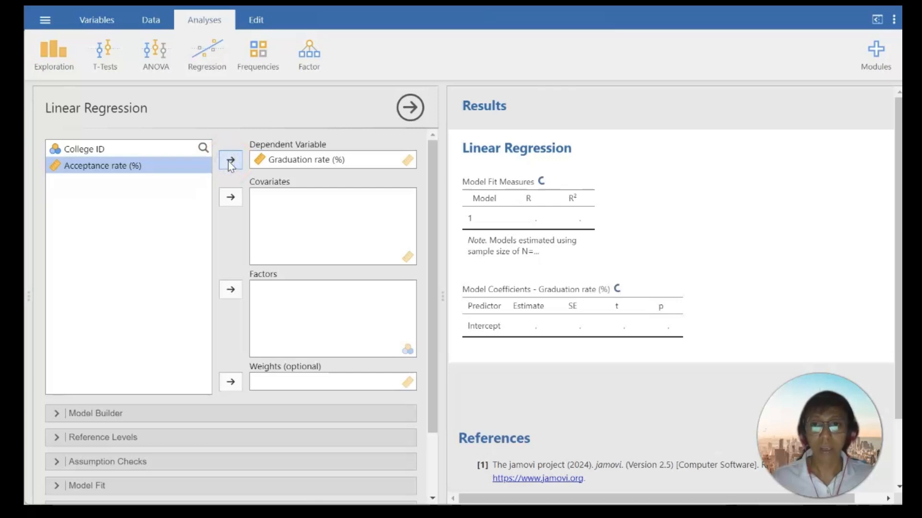
{"action": "left_click", "coordinate": [153, 172]}
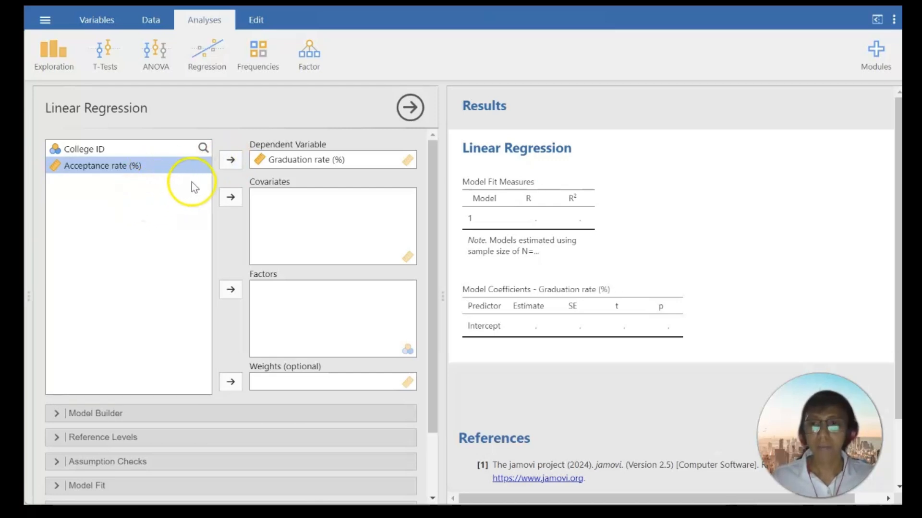
{"action": "left_click", "coordinate": [226, 196]}
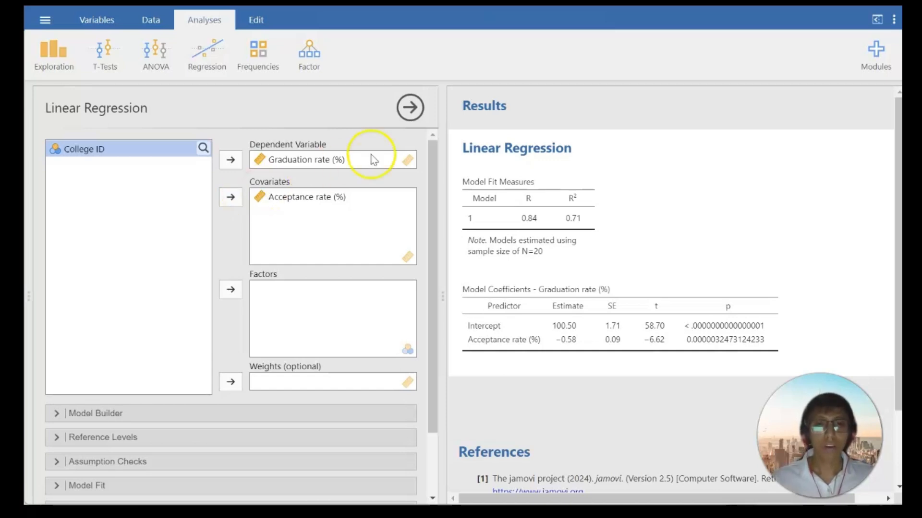
{"action": "left_click", "coordinate": [592, 161]}
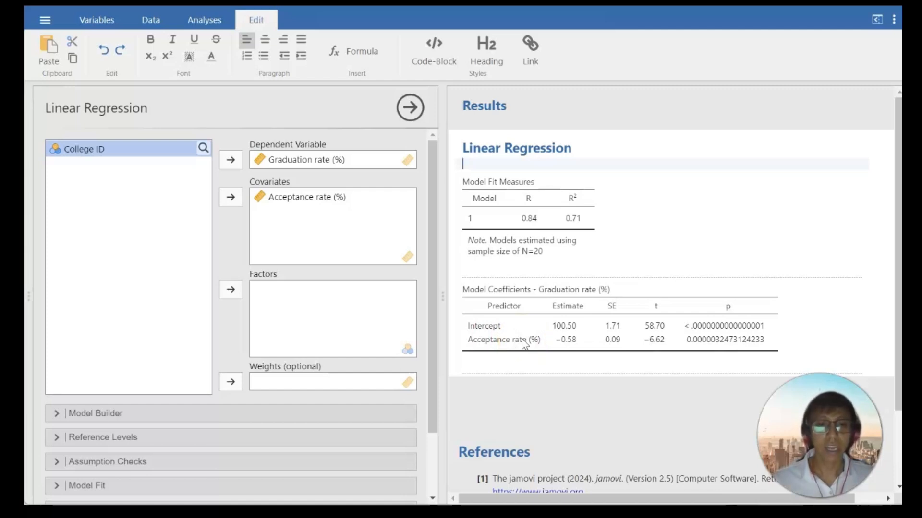
Add the normality test from the regression's assumption checks and review the Shapiro-Wilk table
{"action": "scroll", "coordinate": [335, 381], "scroll_direction": "down", "scroll_amount": 3}
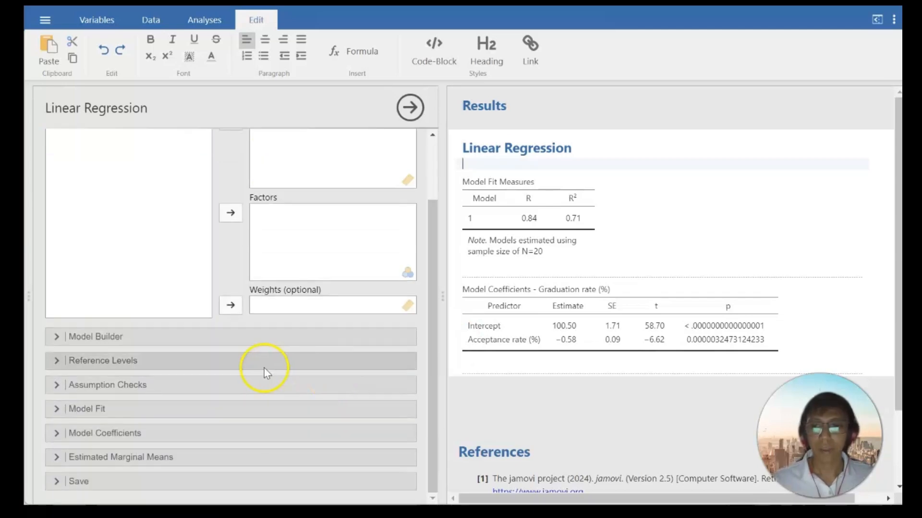
{"action": "left_click", "coordinate": [126, 389]}
{"action": "scroll", "coordinate": [201, 414], "scroll_direction": "down", "scroll_amount": 3}
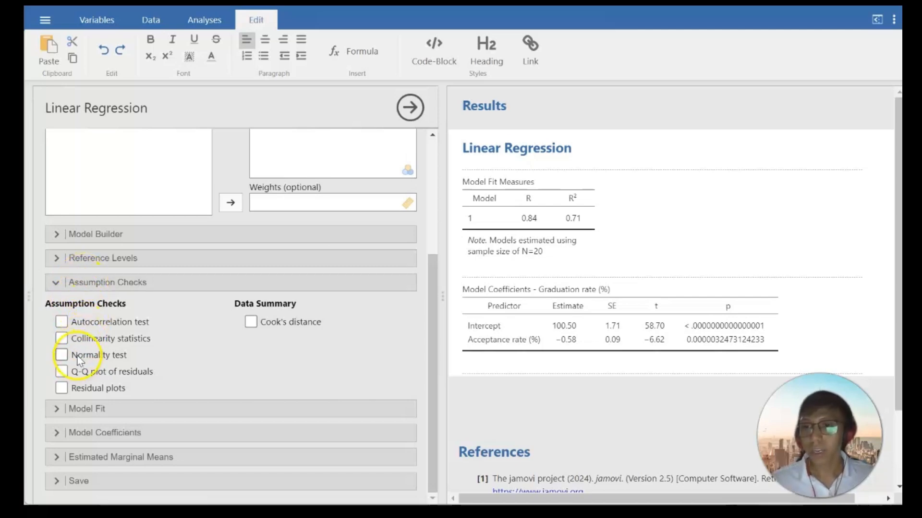
{"action": "left_click", "coordinate": [61, 356]}
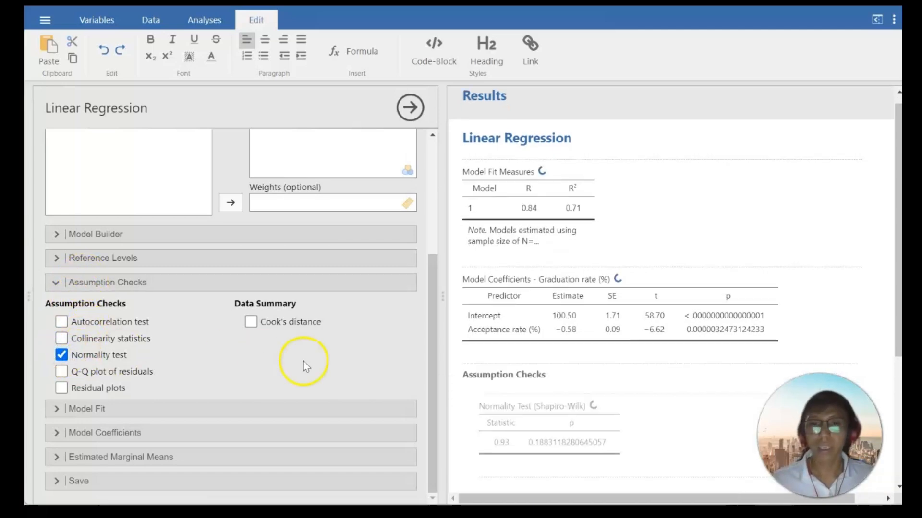
{"action": "scroll", "coordinate": [503, 422], "scroll_direction": "down", "scroll_amount": 3}
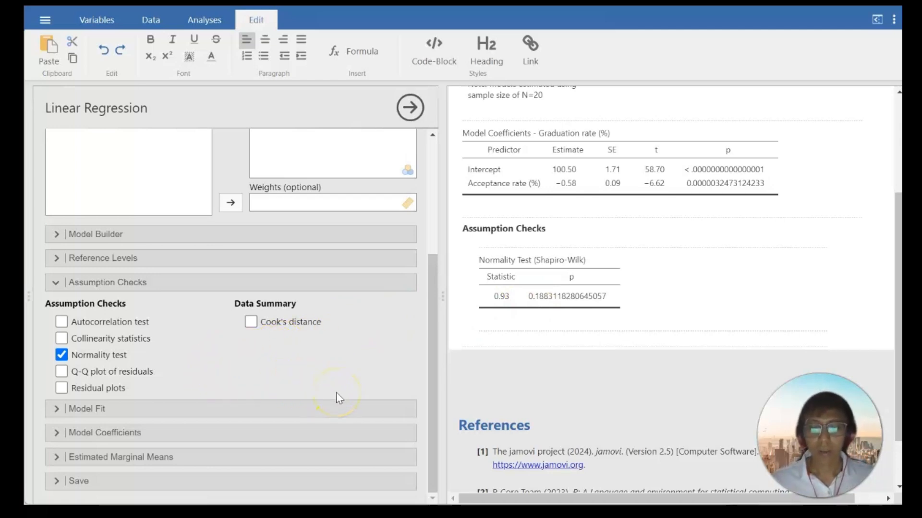
{"action": "scroll", "coordinate": [484, 326], "scroll_direction": "up", "scroll_amount": 4}
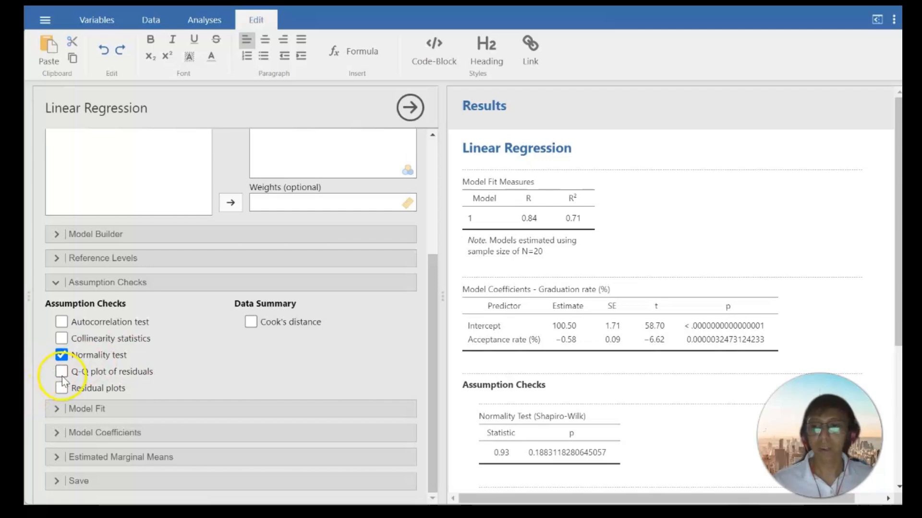
Add the Q-Q plot of residuals to the regression's assumption checks and view the plot
{"action": "scroll", "coordinate": [547, 389], "scroll_direction": "down", "scroll_amount": 10}
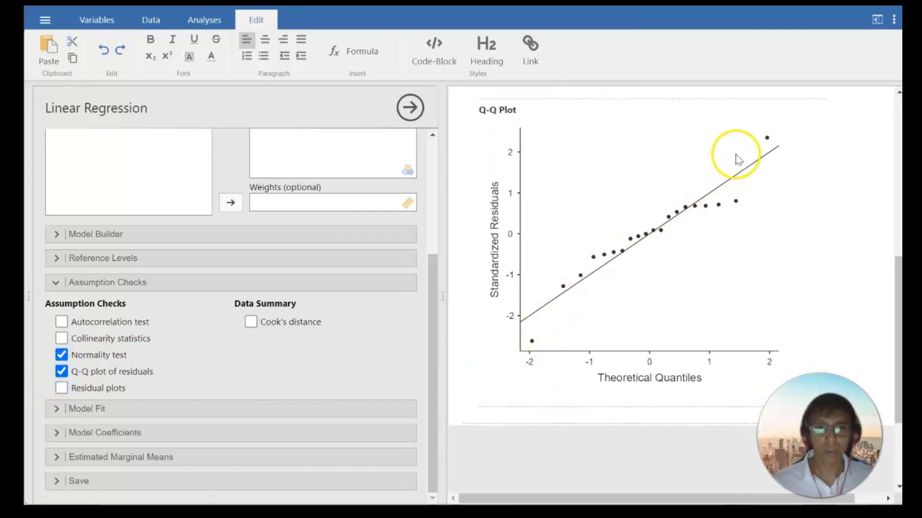
{"action": "scroll", "coordinate": [524, 367], "scroll_direction": "down", "scroll_amount": 3}
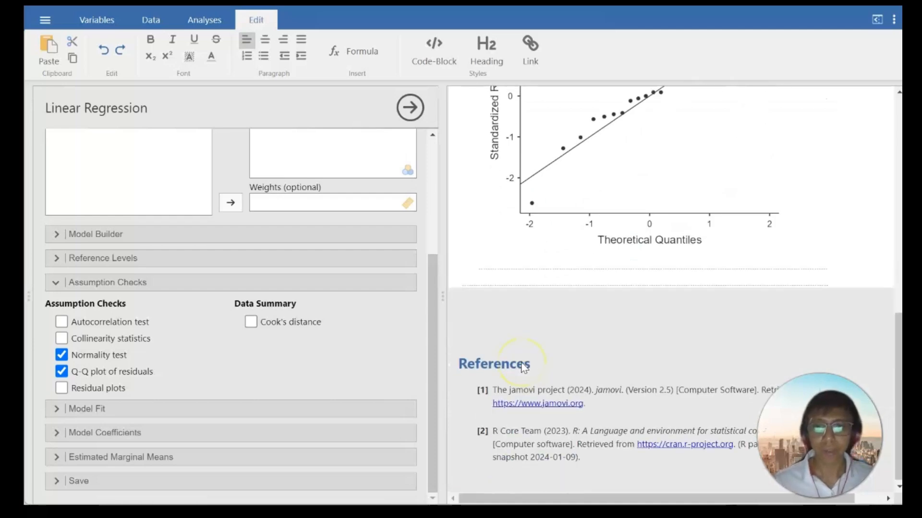
{"action": "scroll", "coordinate": [525, 366], "scroll_direction": "up", "scroll_amount": 6}
{"action": "scroll", "coordinate": [525, 366], "scroll_direction": "up", "scroll_amount": 5}
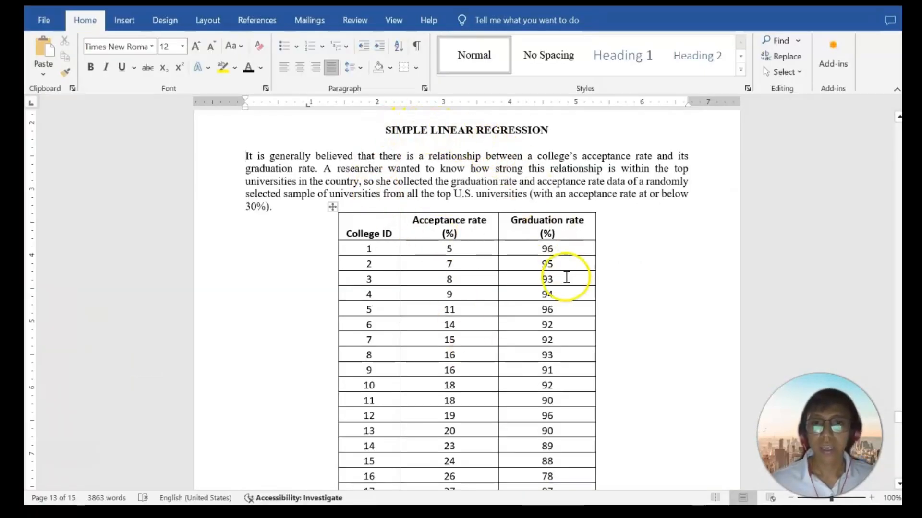
Switch to Word and compare the written regression equation and coefficient interpretation with the model coefficients in jamovi
{"action": "scroll", "coordinate": [564, 273], "scroll_direction": "down", "scroll_amount": 3}
{"action": "scroll", "coordinate": [566, 280], "scroll_direction": "down", "scroll_amount": 9}
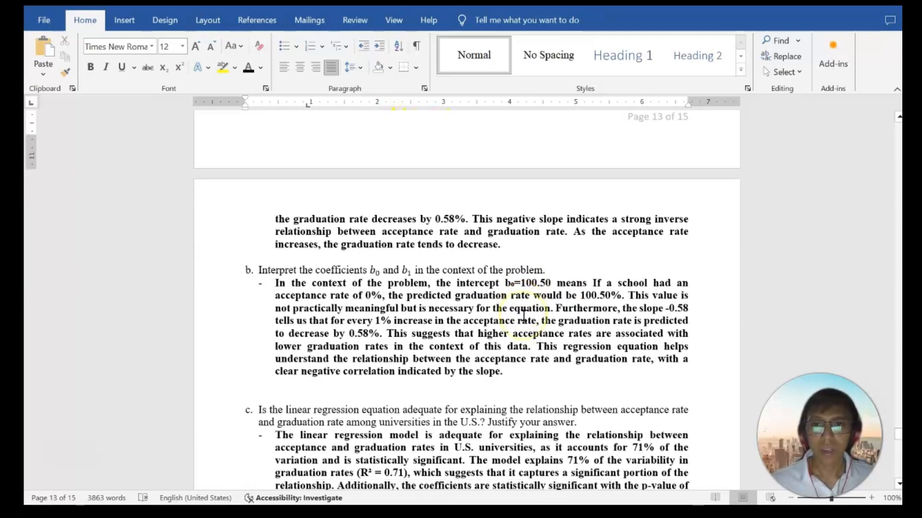
{"action": "scroll", "coordinate": [524, 315], "scroll_direction": "up", "scroll_amount": 3}
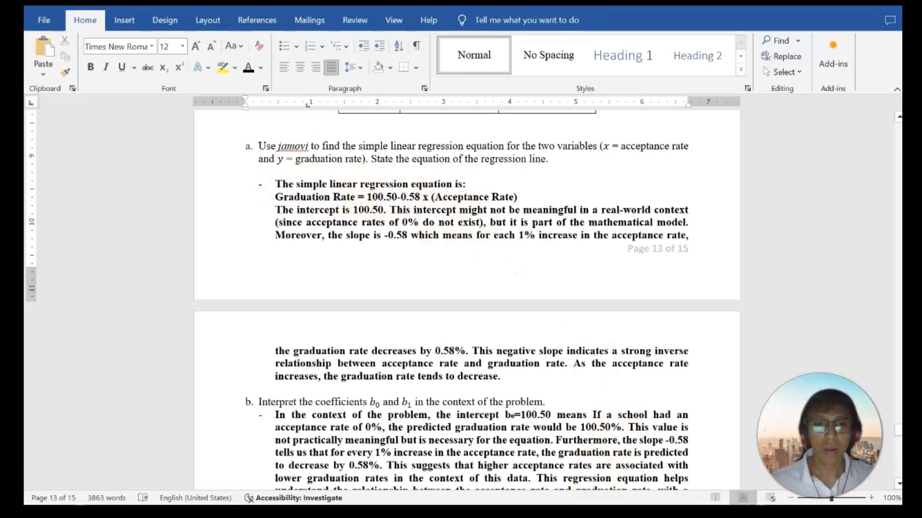
{"action": "mouse_move", "coordinate": [590, 512]}
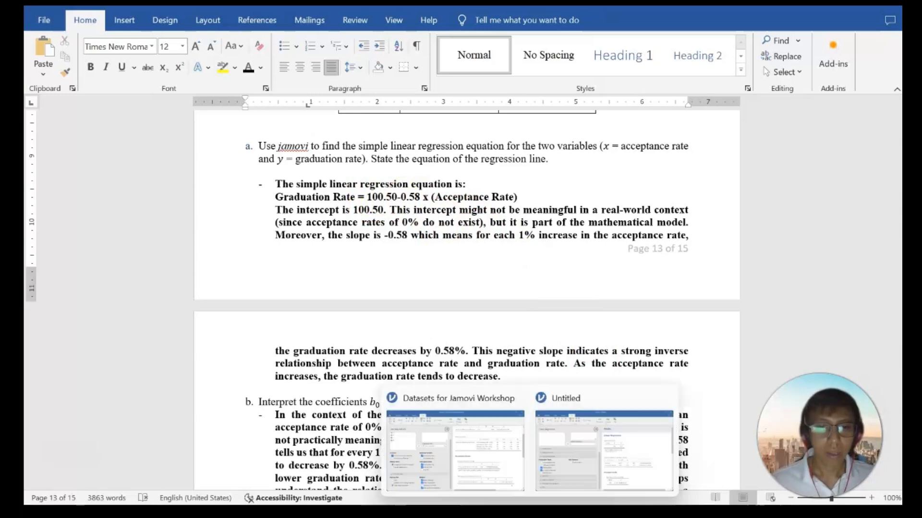
{"action": "left_click", "coordinate": [603, 475]}
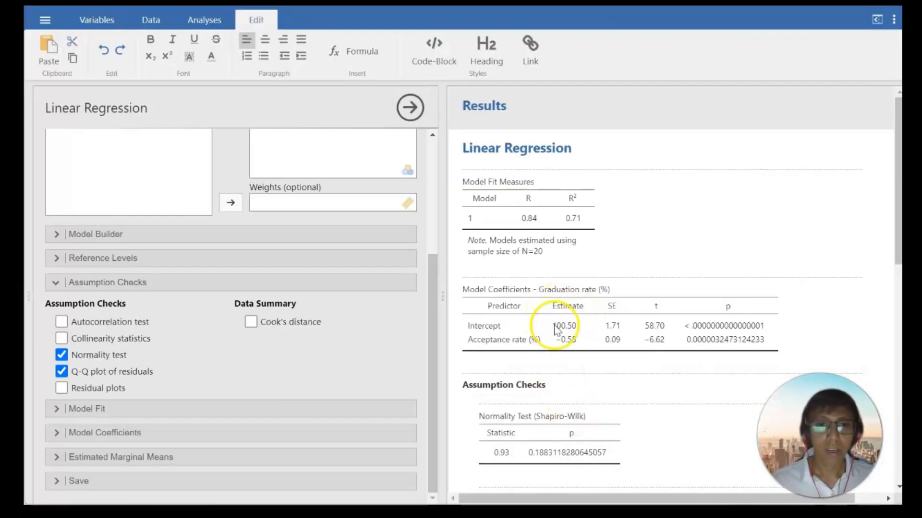
{"action": "mouse_move", "coordinate": [528, 513]}
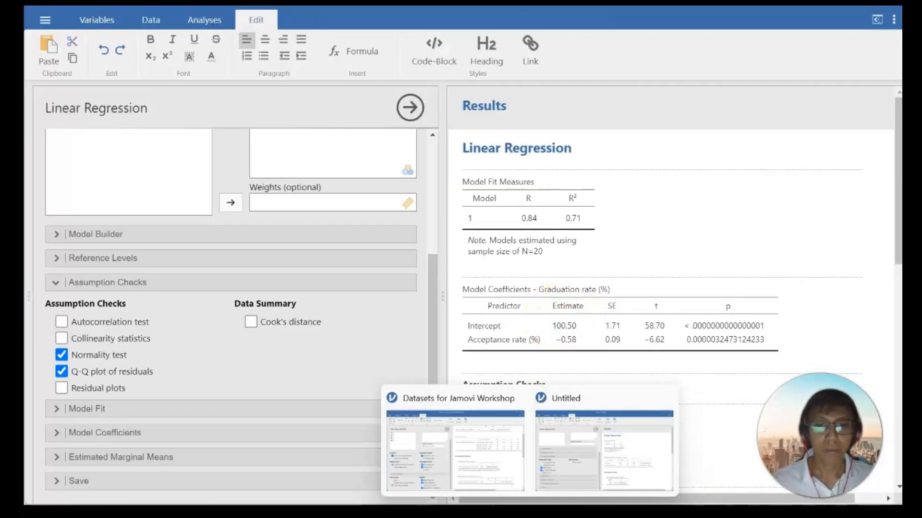
{"action": "left_click", "coordinate": [559, 513]}
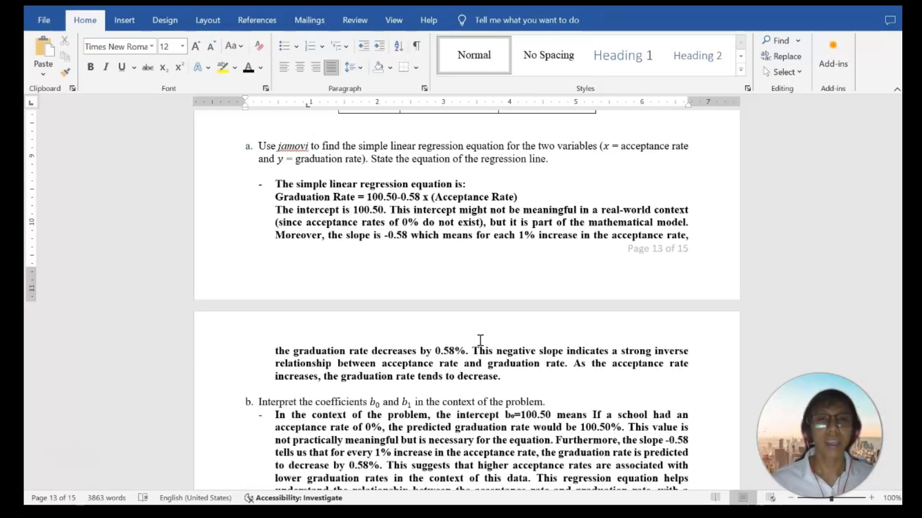
Read through the written regression answers and result tables in Word down to the item g interpretation
{"action": "scroll", "coordinate": [480, 340], "scroll_direction": "down", "scroll_amount": 15}
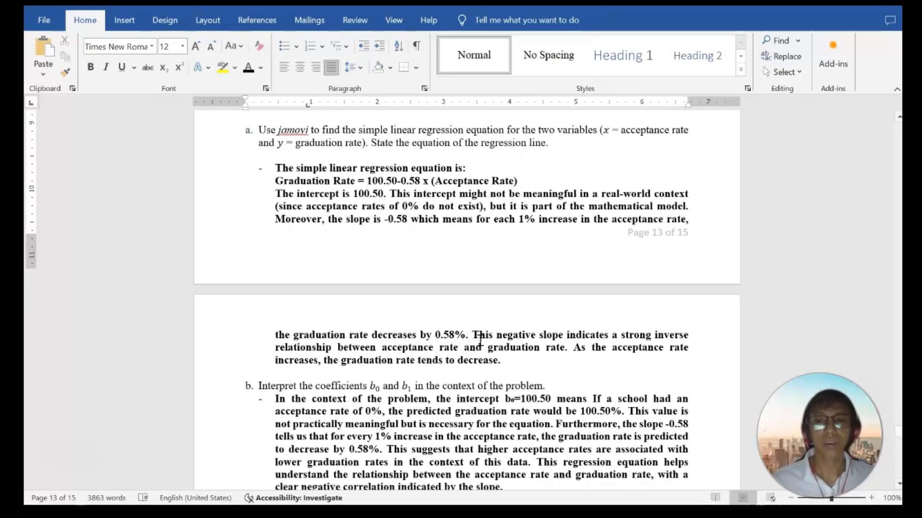
{"action": "scroll", "coordinate": [480, 340], "scroll_direction": "down", "scroll_amount": 15}
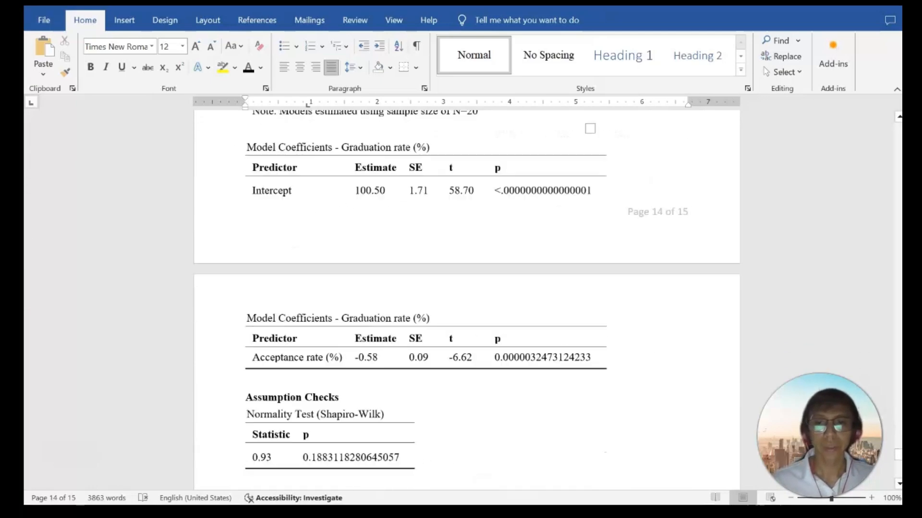
{"action": "scroll", "coordinate": [481, 339], "scroll_direction": "up", "scroll_amount": 12}
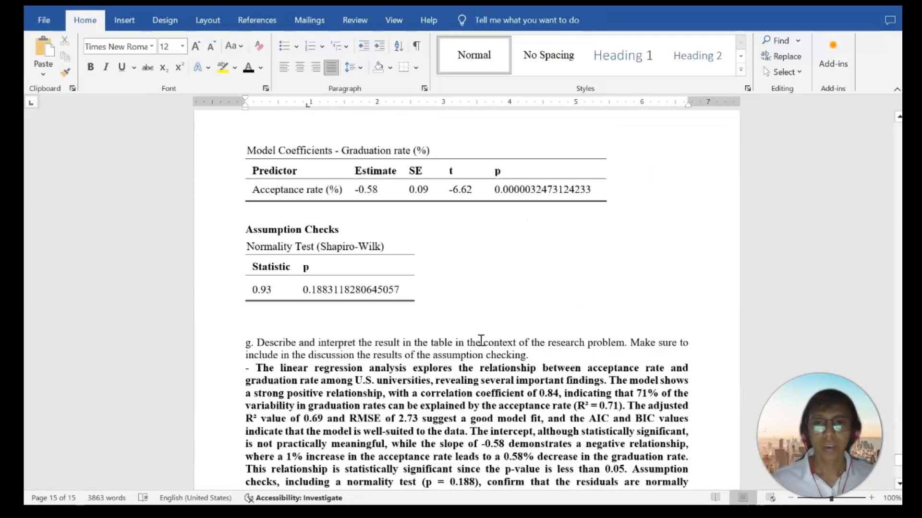
{"action": "scroll", "coordinate": [487, 342], "scroll_direction": "down", "scroll_amount": 8}
{"action": "scroll", "coordinate": [488, 342], "scroll_direction": "down", "scroll_amount": 3}
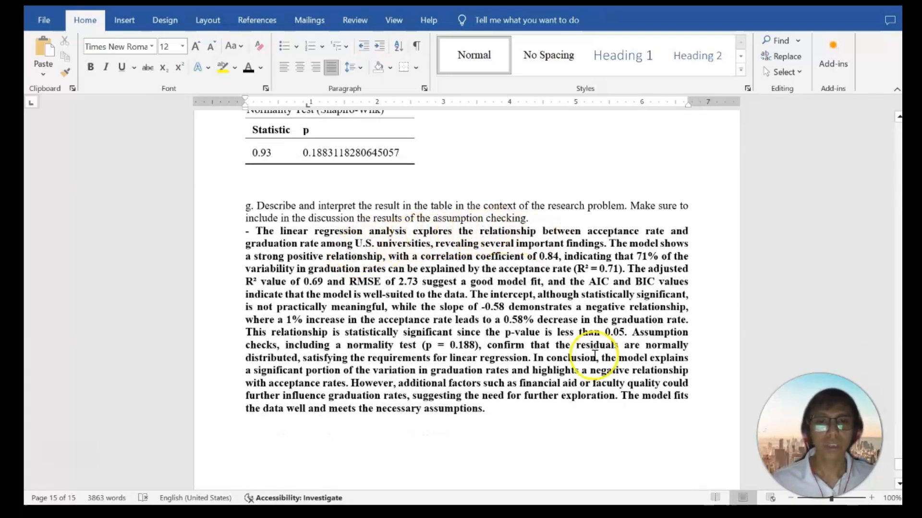
{"action": "left_click", "coordinate": [627, 456]}
{"action": "scroll", "coordinate": [584, 387], "scroll_direction": "down", "scroll_amount": 3}
Compare the correlation coefficient and R² stated in the item g discussion with the model fit table
{"action": "mouse_move", "coordinate": [529, 510]}
{"action": "left_click", "coordinate": [470, 511]}
{"action": "left_click", "coordinate": [308, 296]}
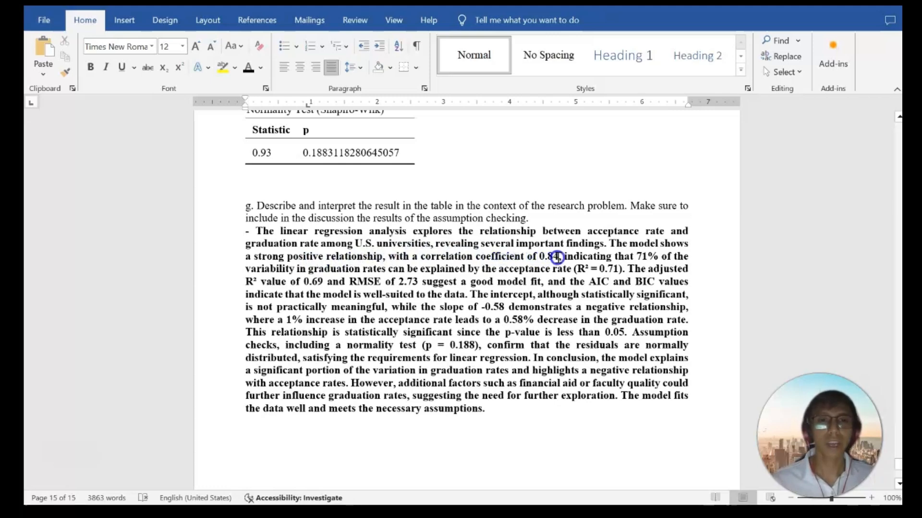
{"action": "left_click", "coordinate": [428, 265]}
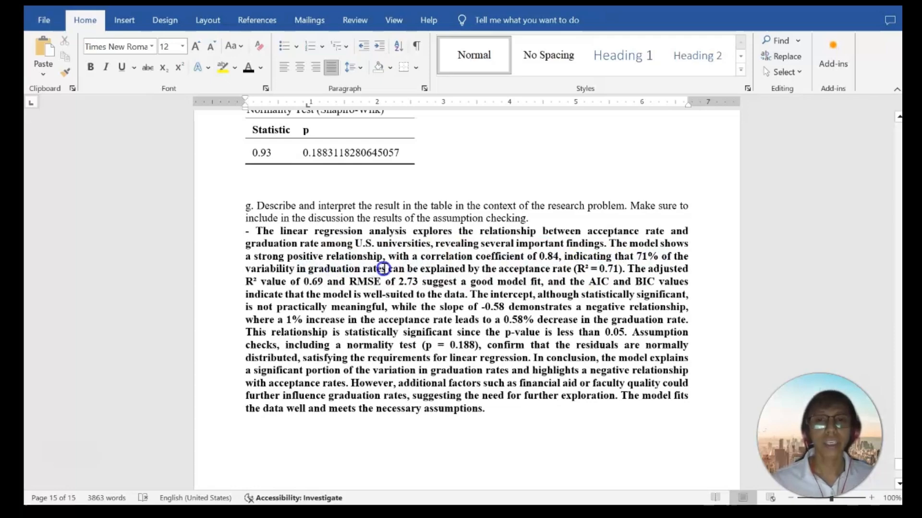
{"action": "scroll", "coordinate": [403, 251], "scroll_direction": "up", "scroll_amount": 15}
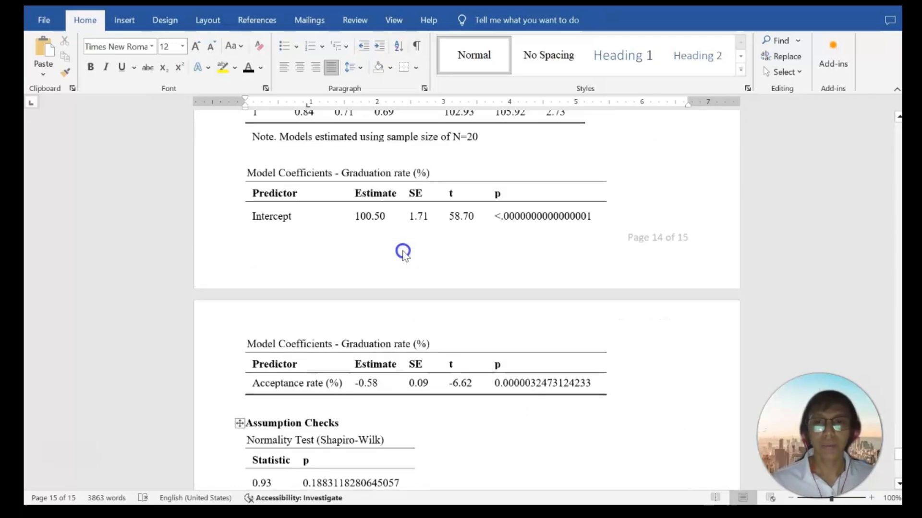
{"action": "scroll", "coordinate": [360, 259], "scroll_direction": "up", "scroll_amount": 3}
{"action": "scroll", "coordinate": [366, 270], "scroll_direction": "down", "scroll_amount": 8}
{"action": "scroll", "coordinate": [414, 313], "scroll_direction": "down", "scroll_amount": 8}
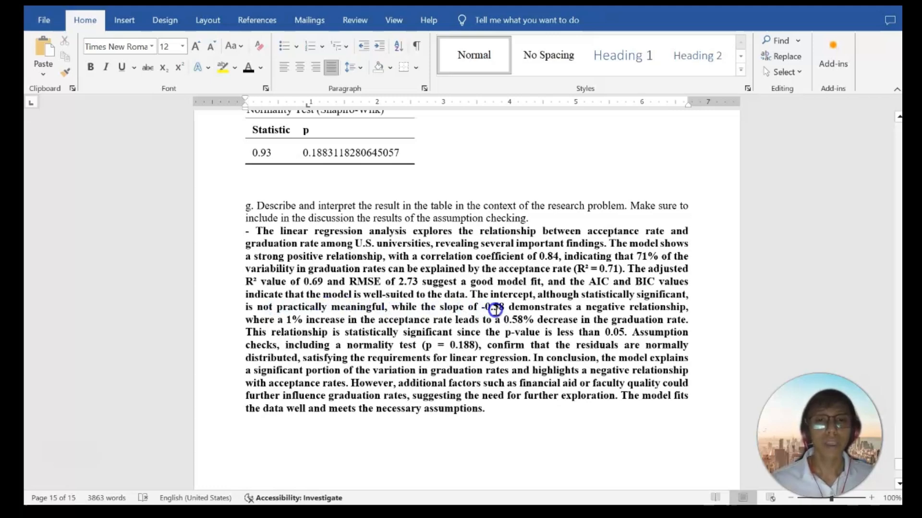
Check the slope and normality statements in item g against the Model Coefficients and Shapiro-Wilk tables
{"action": "left_click", "coordinate": [430, 319]}
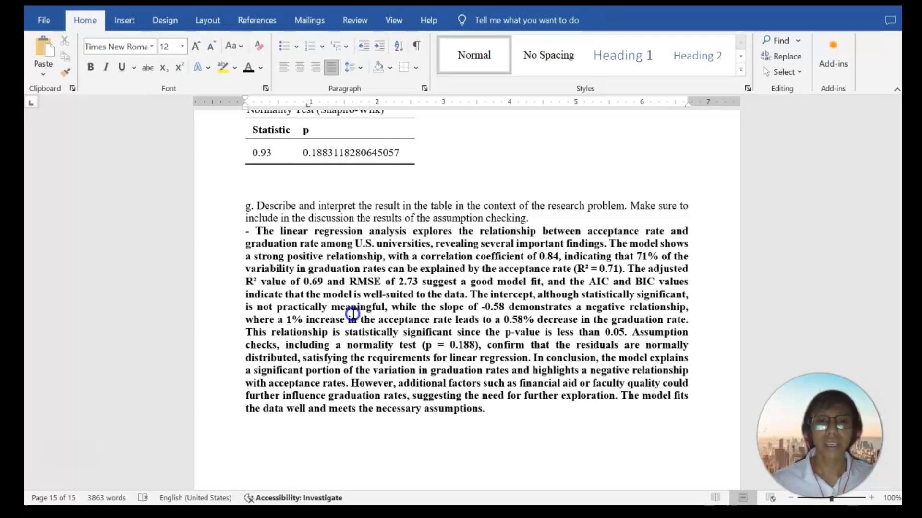
{"action": "scroll", "coordinate": [352, 314], "scroll_direction": "up", "scroll_amount": 8}
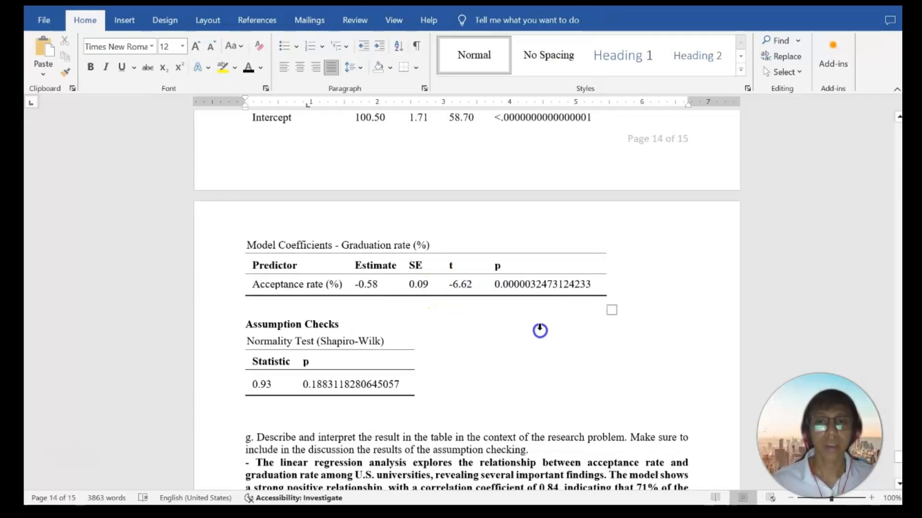
{"action": "scroll", "coordinate": [539, 358], "scroll_direction": "down", "scroll_amount": 5}
{"action": "scroll", "coordinate": [539, 356], "scroll_direction": "down", "scroll_amount": 4}
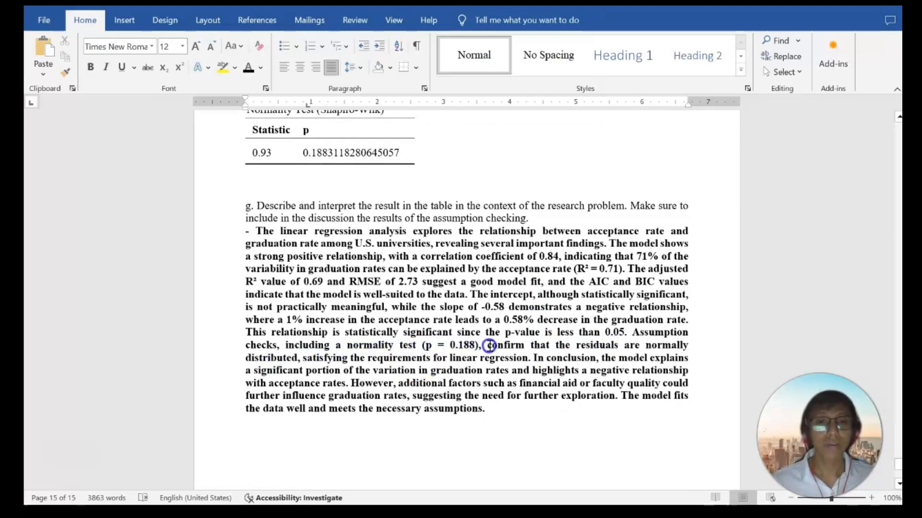
{"action": "scroll", "coordinate": [594, 345], "scroll_direction": "up", "scroll_amount": 3}
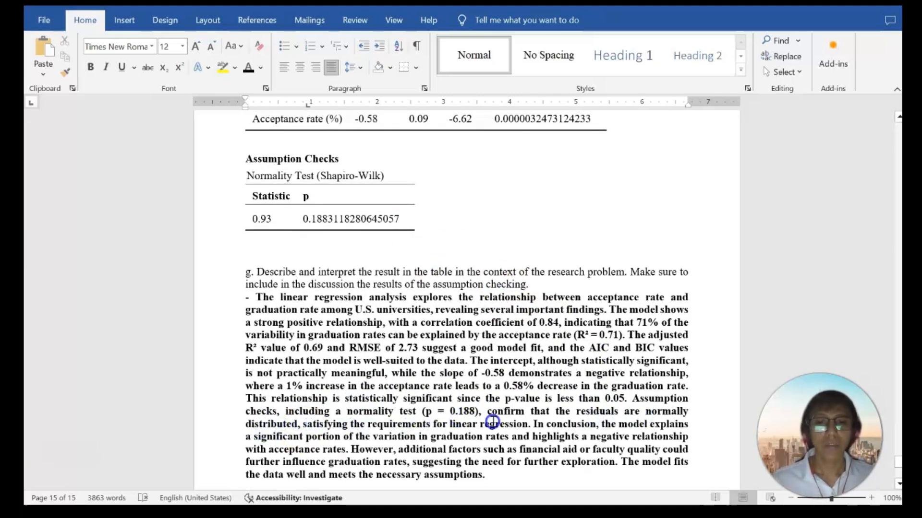
Read the conclusion of the item g discussion and switch back to the graduation rate regression in jamovi
{"action": "scroll", "coordinate": [521, 422], "scroll_direction": "down", "scroll_amount": 1}
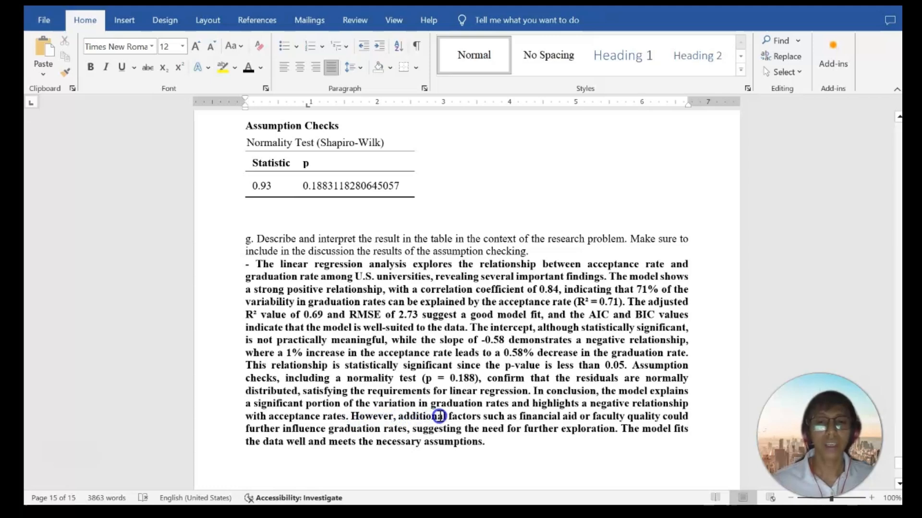
{"action": "left_click", "coordinate": [648, 423]}
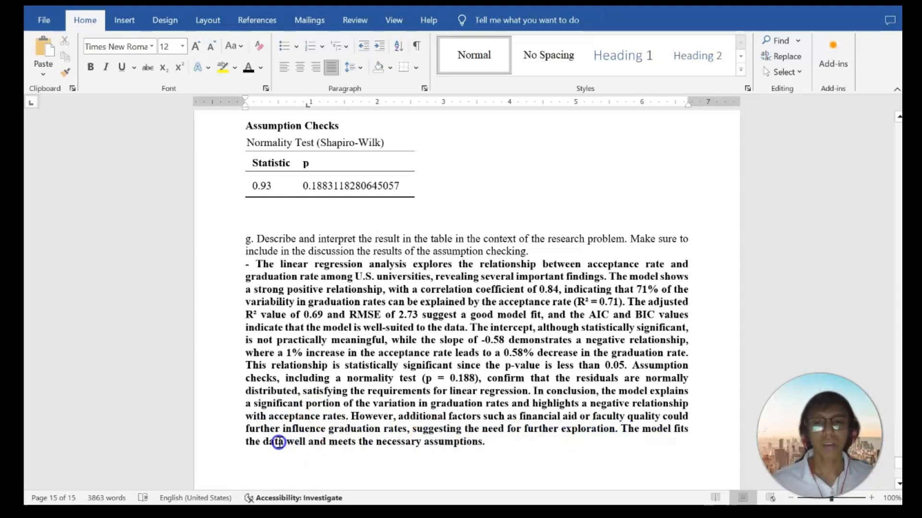
{"action": "left_click", "coordinate": [399, 448]}
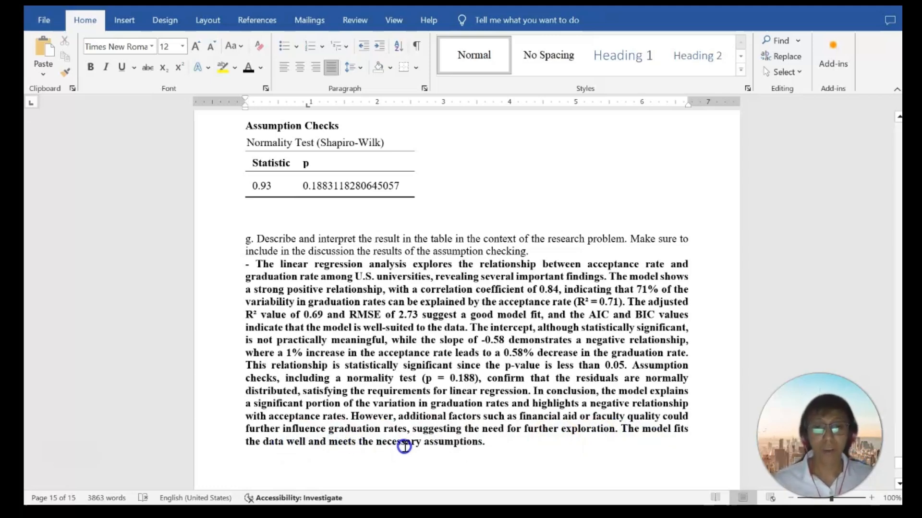
{"action": "mouse_move", "coordinate": [560, 513]}
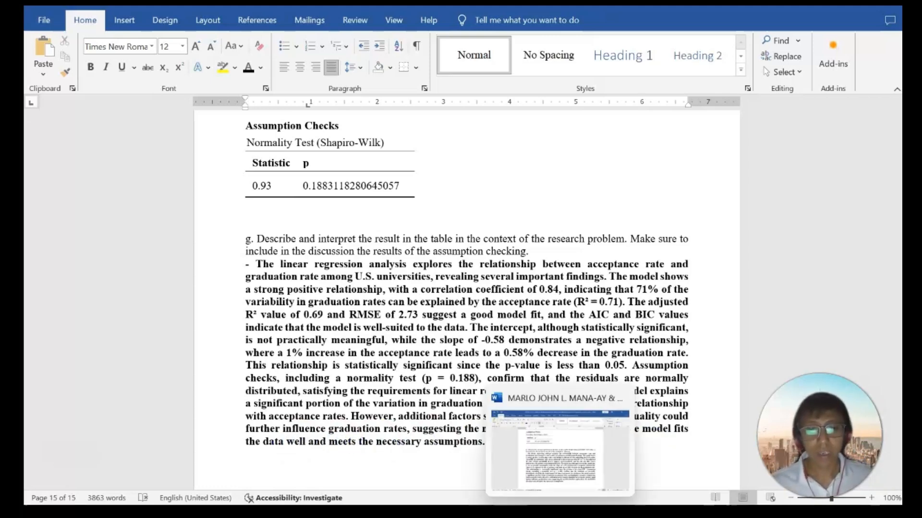
{"action": "left_click", "coordinate": [582, 463]}
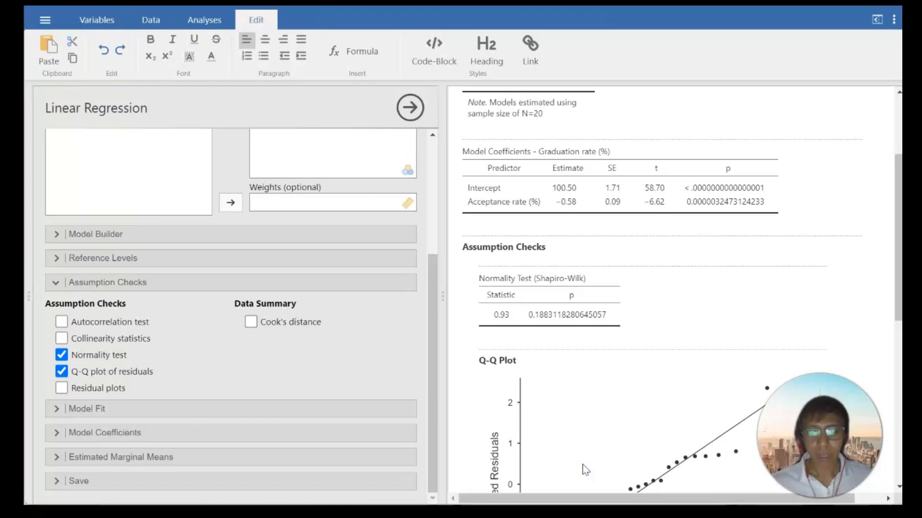
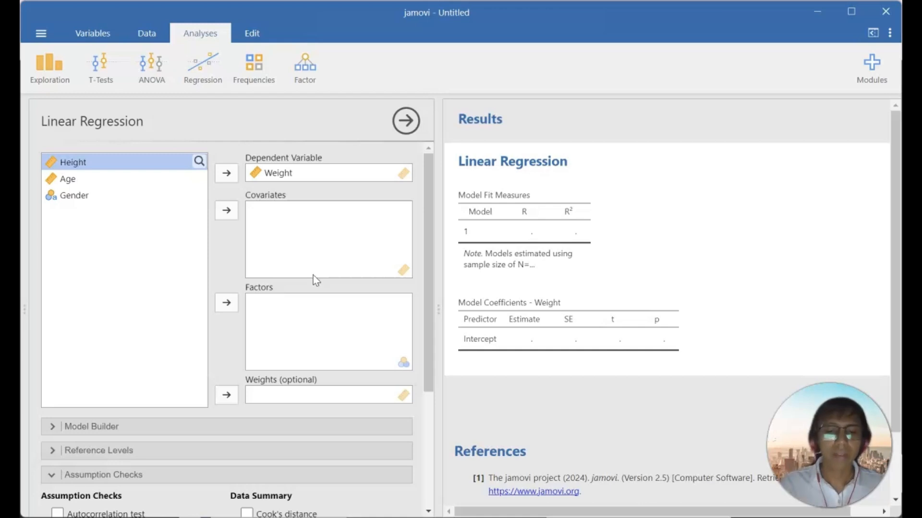
Add Height and Age as covariates and Gender as a factor to the Weight regression, and review the results
{"action": "left_click", "coordinate": [226, 210]}
{"action": "left_click", "coordinate": [110, 161]}
{"action": "left_click", "coordinate": [216, 216]}
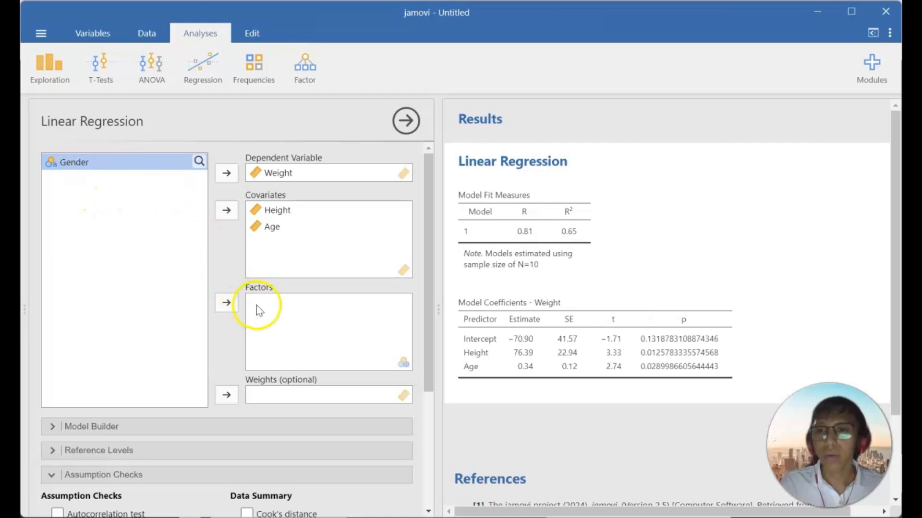
{"action": "left_click", "coordinate": [226, 303]}
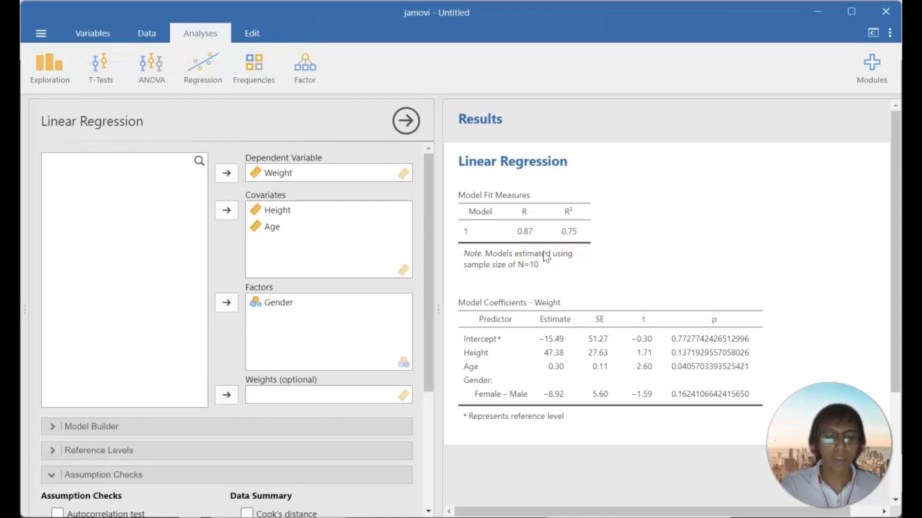
{"action": "left_click", "coordinate": [587, 249]}
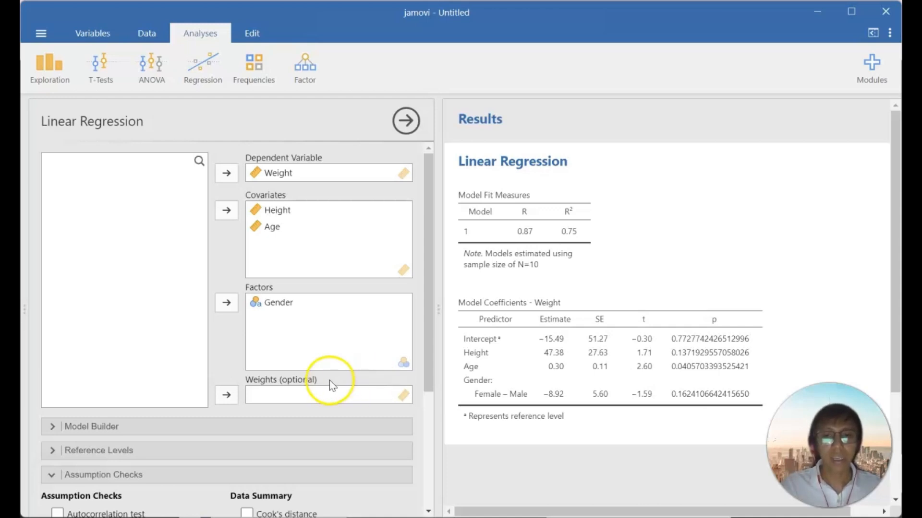
Add the normality test and the autocorrelation test to the Weight regression's assumption checks
{"action": "scroll", "coordinate": [335, 386], "scroll_direction": "down", "scroll_amount": 4}
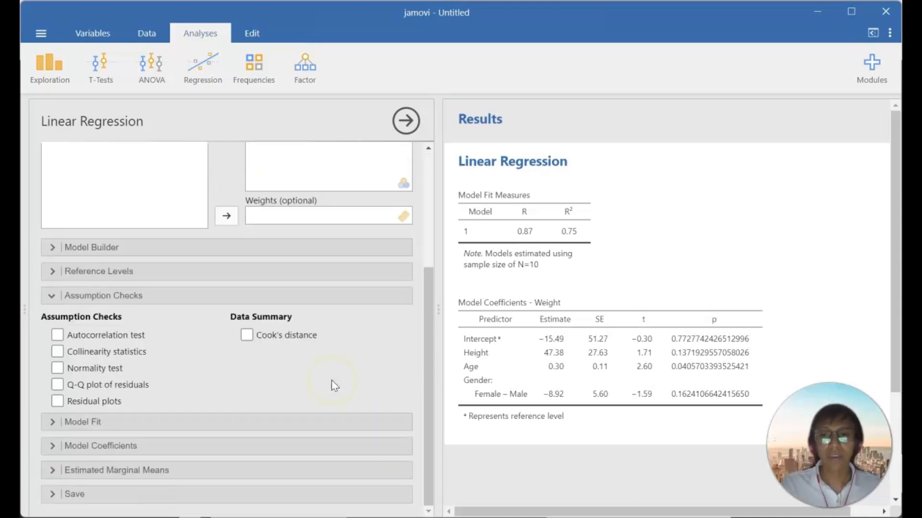
{"action": "left_click", "coordinate": [57, 369]}
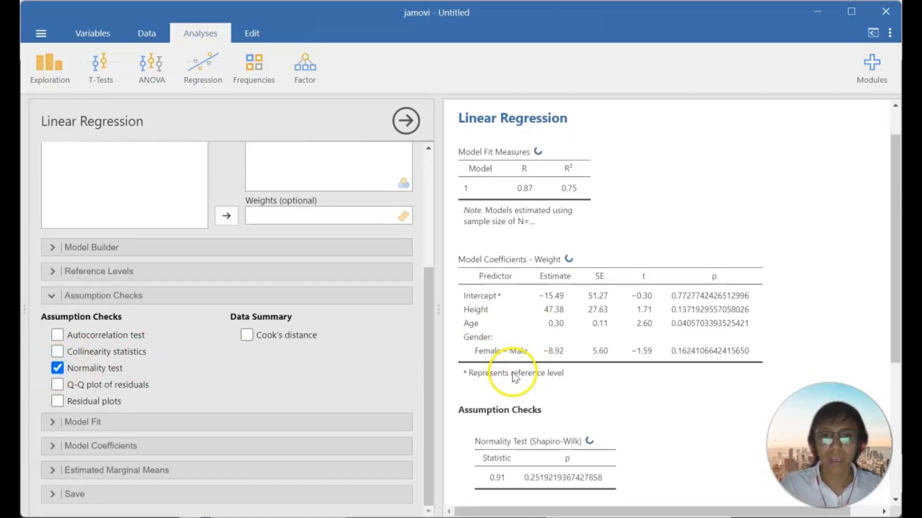
{"action": "scroll", "coordinate": [513, 374], "scroll_direction": "down", "scroll_amount": 3}
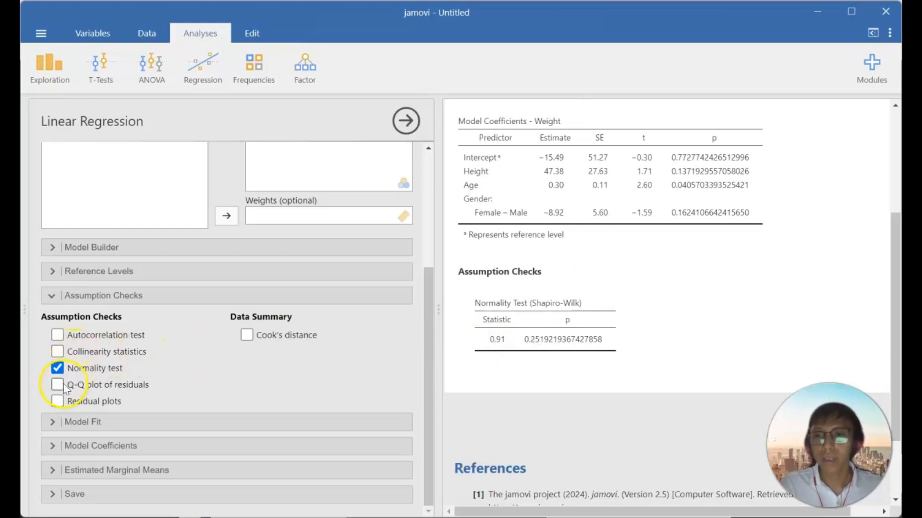
{"action": "left_click", "coordinate": [58, 335]}
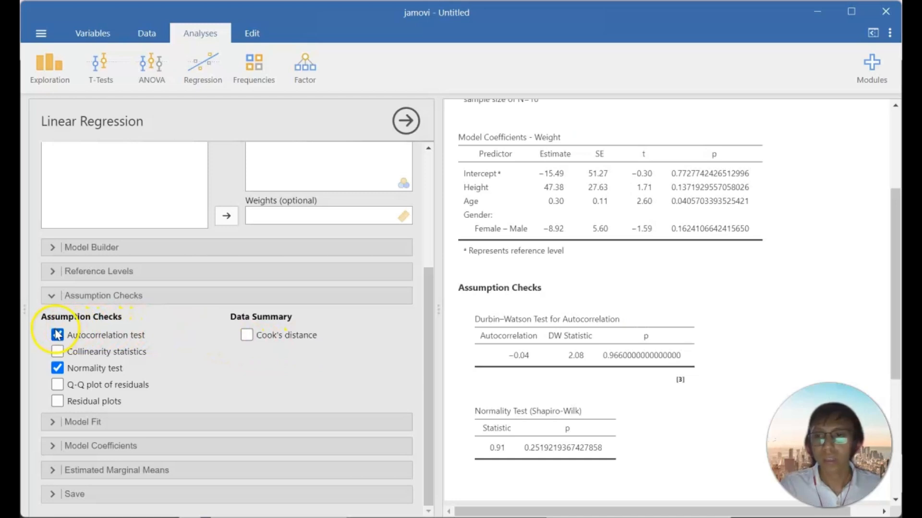
Try adding the Q-Q plot of residuals to the Weight regression's assumption checks
{"action": "left_click", "coordinate": [57, 385]}
{"action": "scroll", "coordinate": [513, 365], "scroll_direction": "down", "scroll_amount": 5}
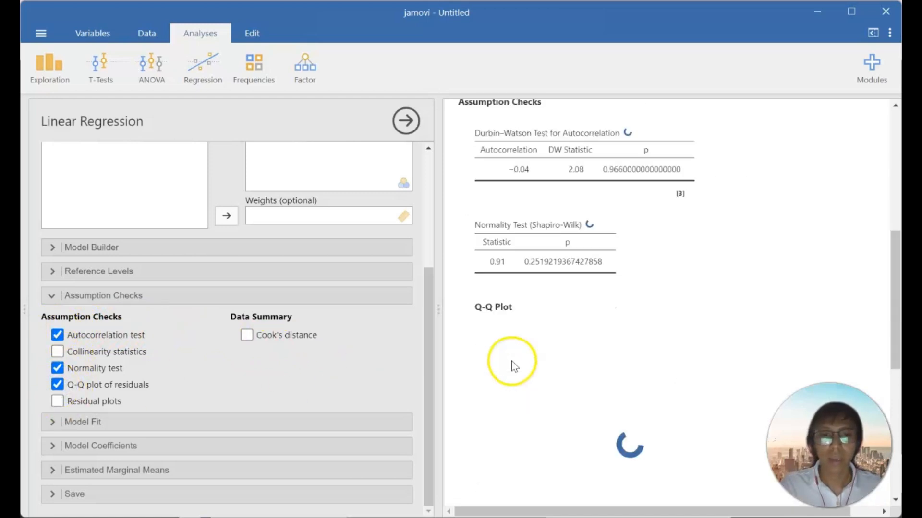
{"action": "left_click", "coordinate": [57, 385]}
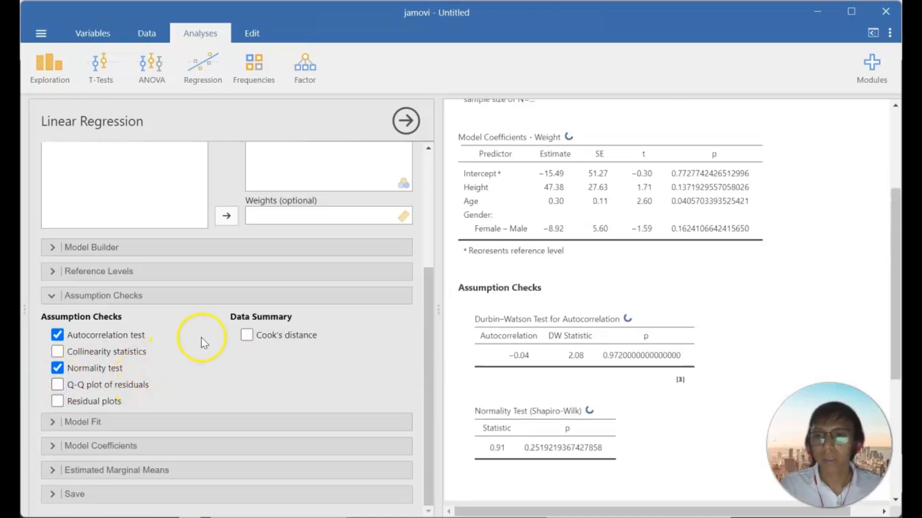
Examine the regression's model builder, reference level, model fit, model coefficient, estimated marginal means and save options
{"action": "scroll", "coordinate": [201, 341], "scroll_direction": "up", "scroll_amount": 5}
{"action": "scroll", "coordinate": [202, 341], "scroll_direction": "down", "scroll_amount": 4}
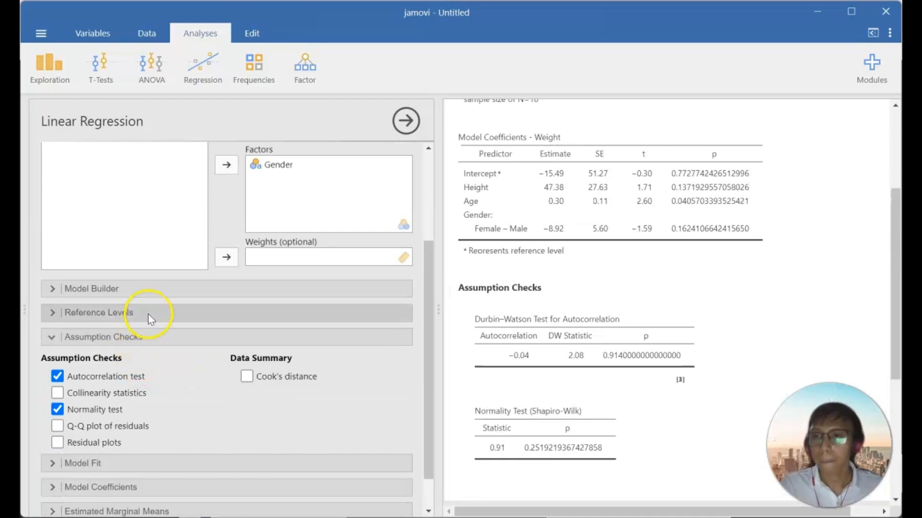
{"action": "left_click", "coordinate": [149, 314]}
{"action": "left_click", "coordinate": [148, 313]}
{"action": "left_click", "coordinate": [154, 295]}
{"action": "left_click", "coordinate": [154, 294]}
{"action": "left_click", "coordinate": [149, 427]}
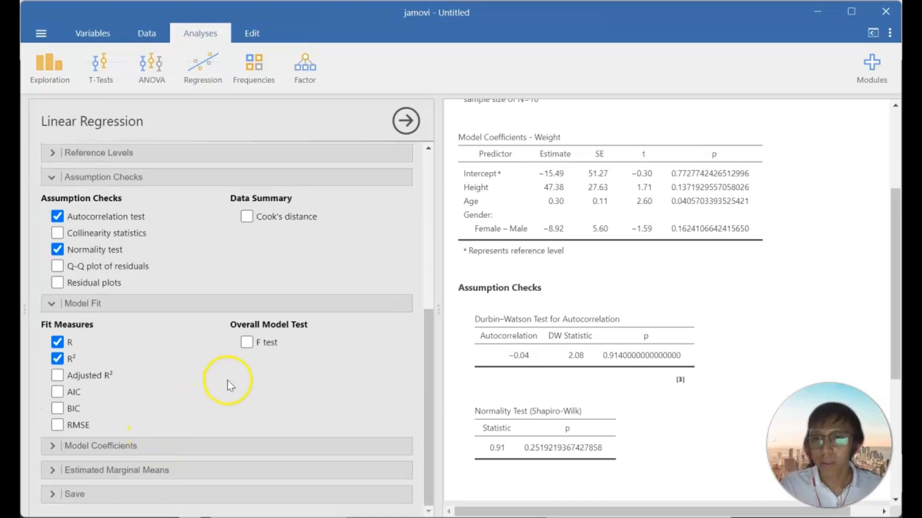
{"action": "left_click", "coordinate": [197, 447]}
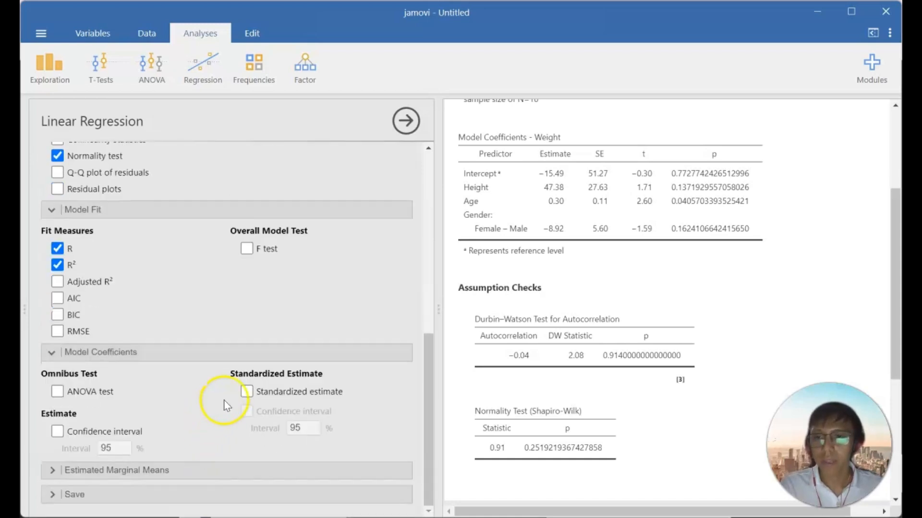
{"action": "left_click", "coordinate": [178, 473]}
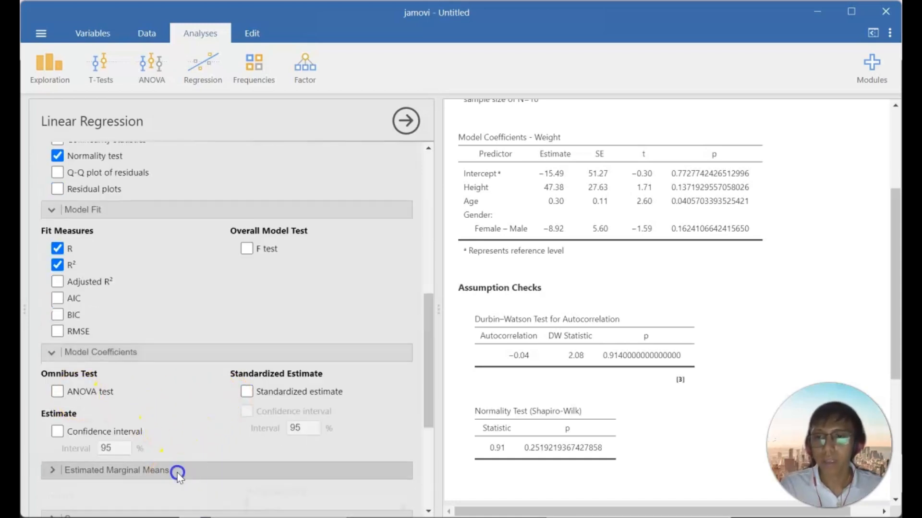
{"action": "left_click", "coordinate": [165, 490]}
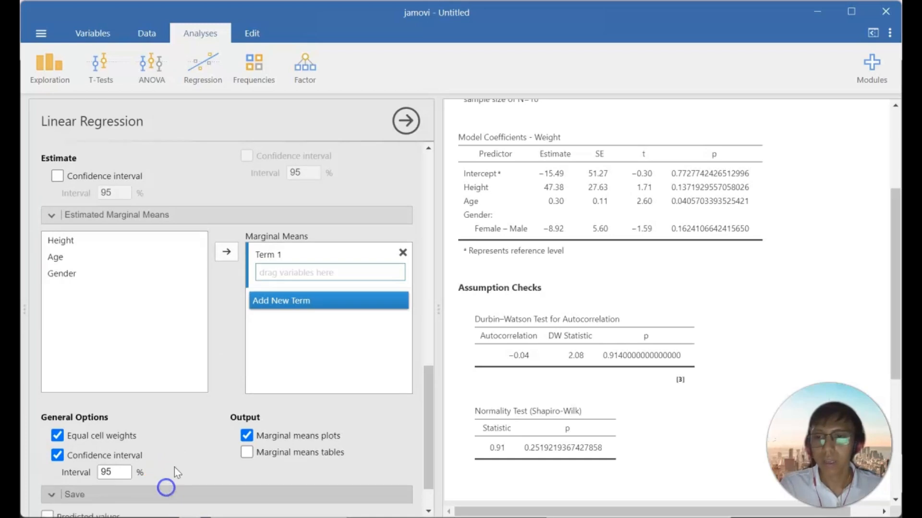
Go back to the Weight regression's variable assignments and review the Model Fit Measures and coefficient tables
{"action": "scroll", "coordinate": [186, 434], "scroll_direction": "up", "scroll_amount": 15}
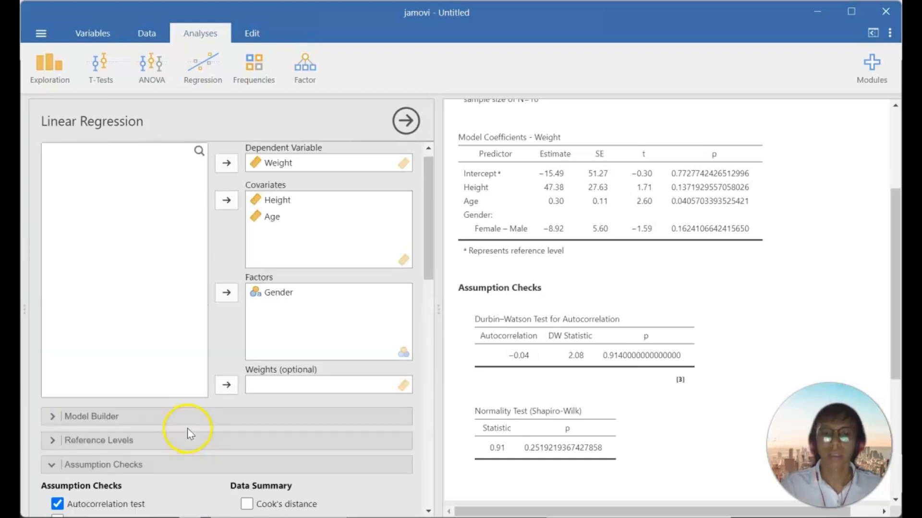
{"action": "scroll", "coordinate": [188, 428], "scroll_direction": "up", "scroll_amount": 1}
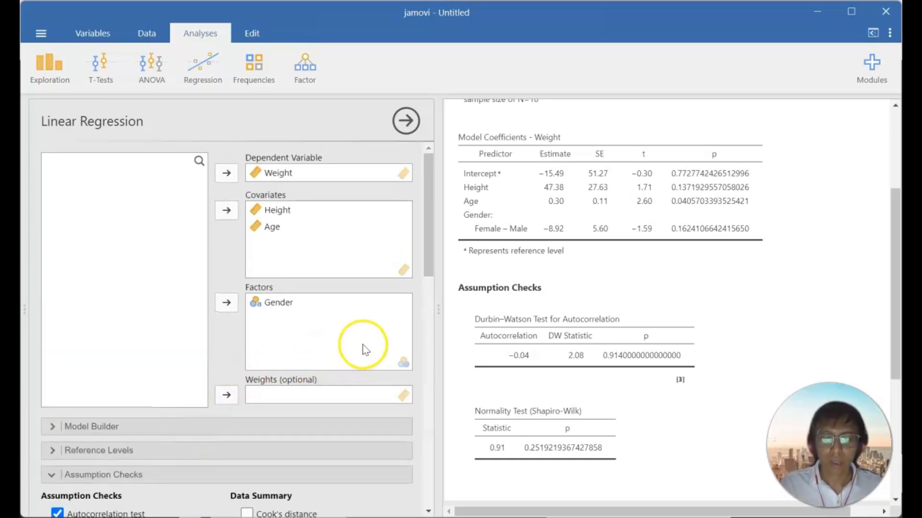
{"action": "scroll", "coordinate": [545, 192], "scroll_direction": "up", "scroll_amount": 4}
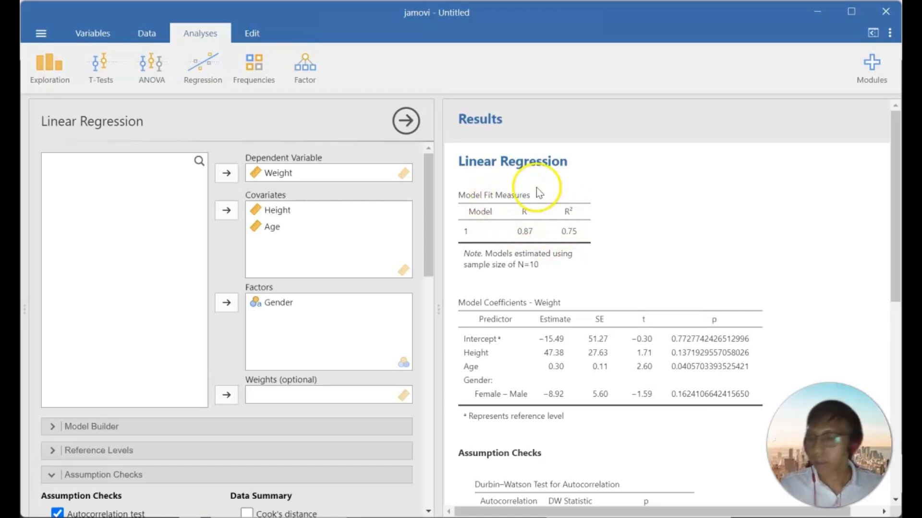
Add the Q-Q plot of residuals to the Weight regression's assumption checks and inspect the plot alongside the normality test
{"action": "left_click", "coordinate": [589, 215]}
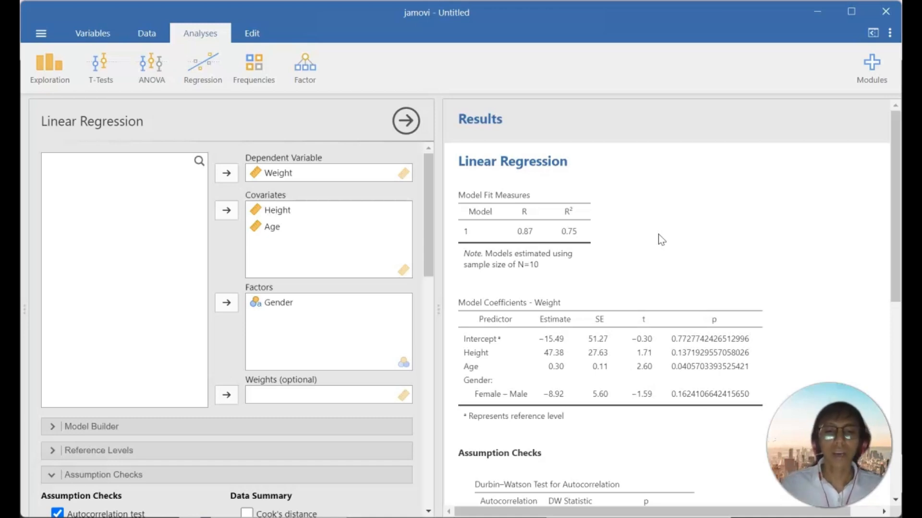
{"action": "scroll", "coordinate": [644, 267], "scroll_direction": "down", "scroll_amount": 4}
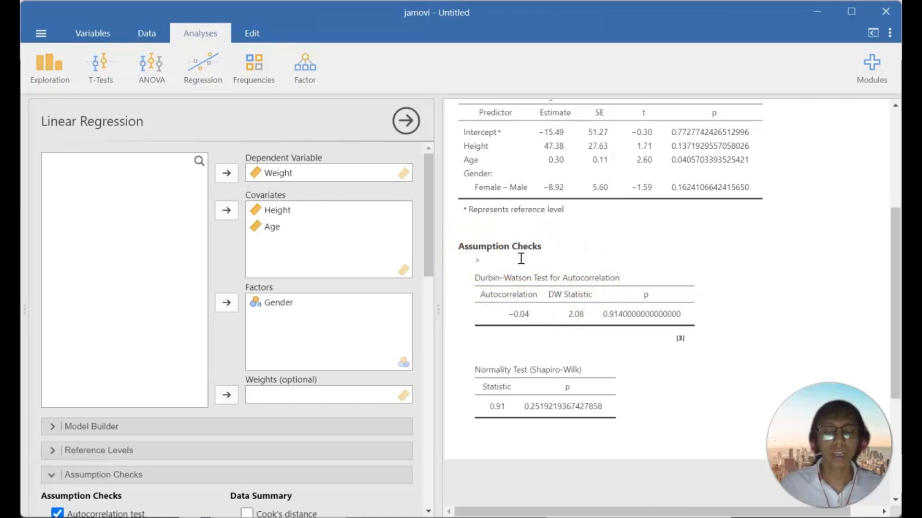
{"action": "scroll", "coordinate": [312, 365], "scroll_direction": "down", "scroll_amount": 4}
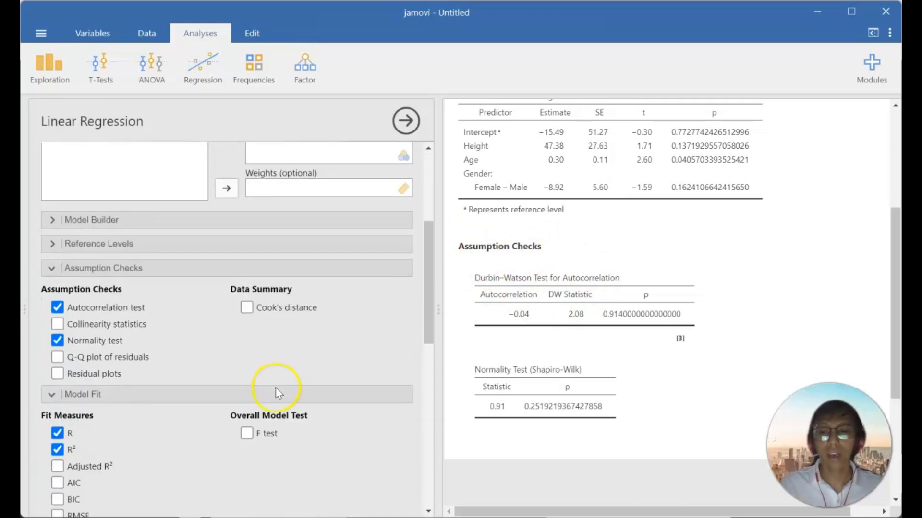
{"action": "left_click", "coordinate": [79, 363]}
{"action": "scroll", "coordinate": [528, 382], "scroll_direction": "down", "scroll_amount": 4}
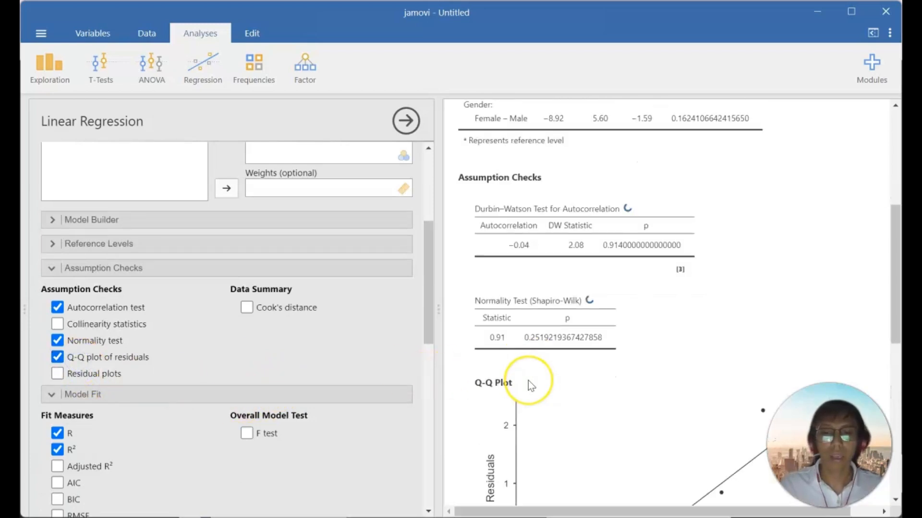
{"action": "scroll", "coordinate": [528, 381], "scroll_direction": "down", "scroll_amount": 3}
{"action": "scroll", "coordinate": [528, 381], "scroll_direction": "up", "scroll_amount": 1}
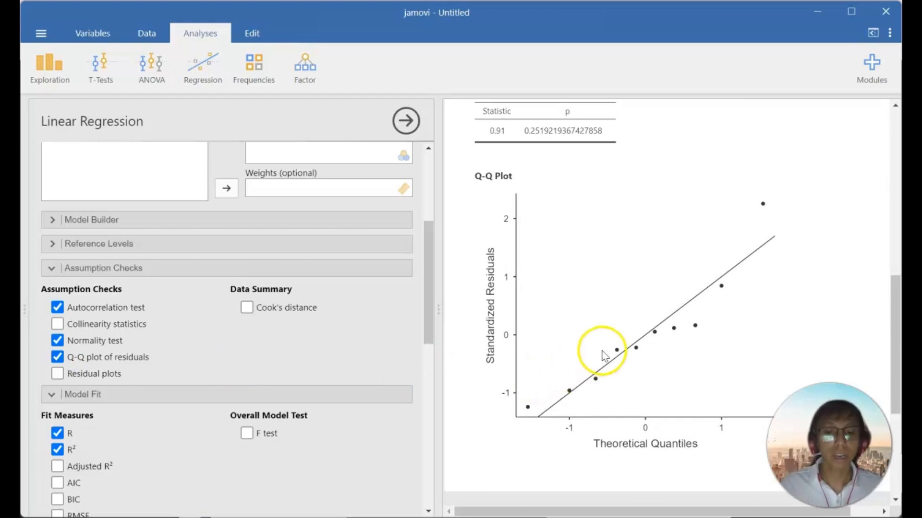
{"action": "scroll", "coordinate": [601, 350], "scroll_direction": "up", "scroll_amount": 4}
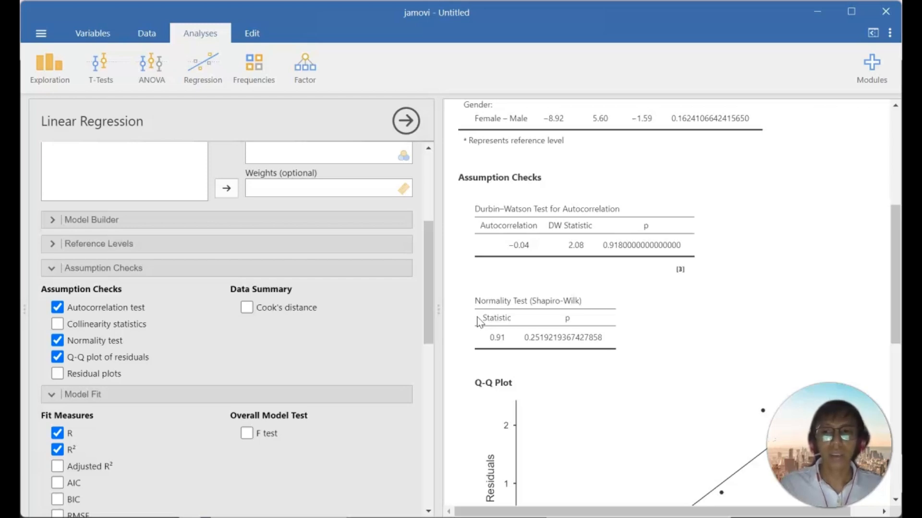
Add the residual plots to the Weight regression's assumption checks and look through the plot results
{"action": "left_click", "coordinate": [62, 375]}
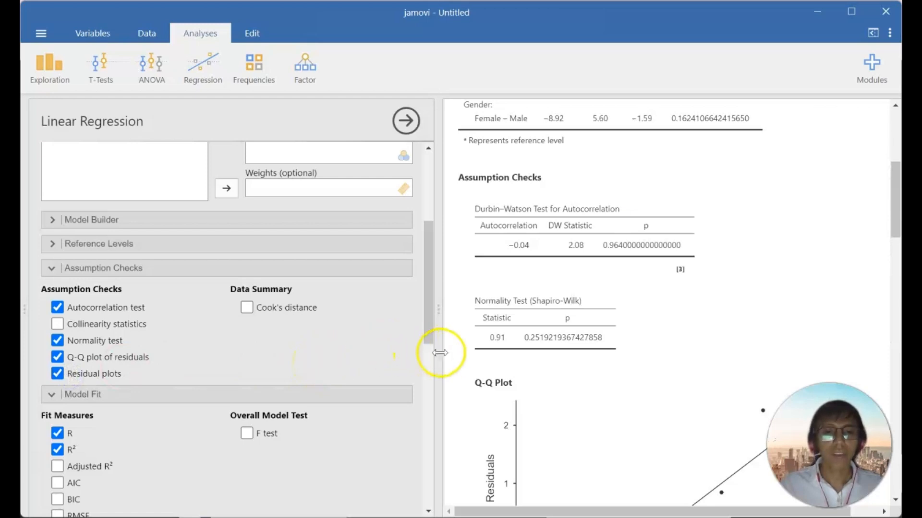
{"action": "scroll", "coordinate": [456, 353], "scroll_direction": "down", "scroll_amount": 8}
{"action": "scroll", "coordinate": [458, 355], "scroll_direction": "up", "scroll_amount": 3}
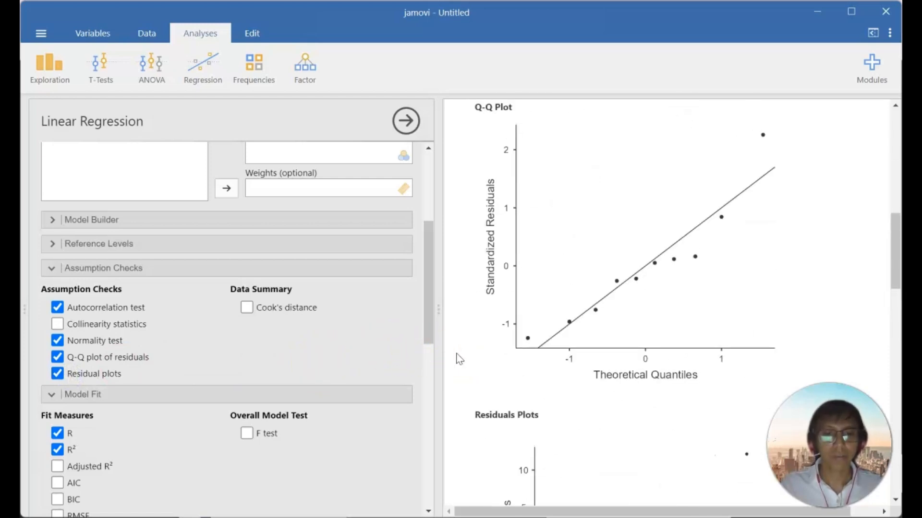
{"action": "scroll", "coordinate": [459, 359], "scroll_direction": "up", "scroll_amount": 4}
{"action": "scroll", "coordinate": [462, 348], "scroll_direction": "up", "scroll_amount": 3}
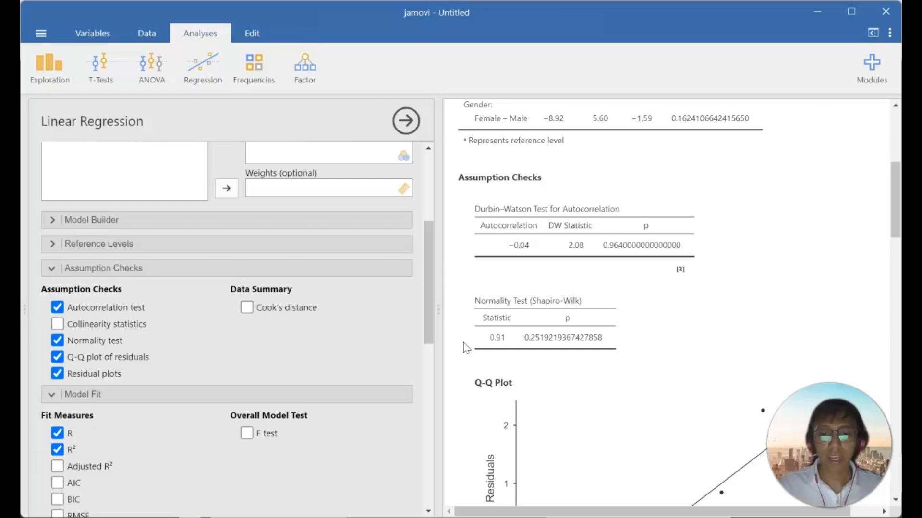
Review the Weight regression's autocorrelation and normality tests, Q-Q plot, coefficients and model fit results
{"action": "scroll", "coordinate": [87, 478], "scroll_direction": "up", "scroll_amount": 1}
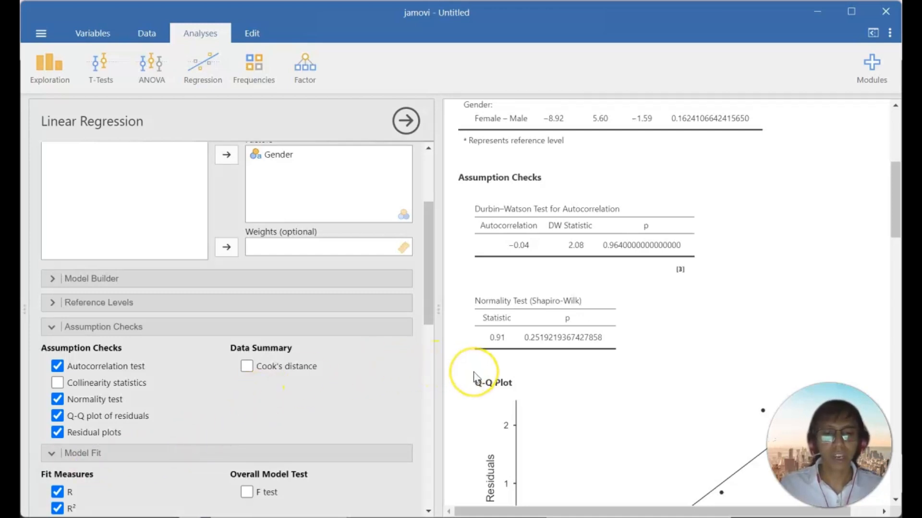
{"action": "scroll", "coordinate": [480, 372], "scroll_direction": "down", "scroll_amount": 3}
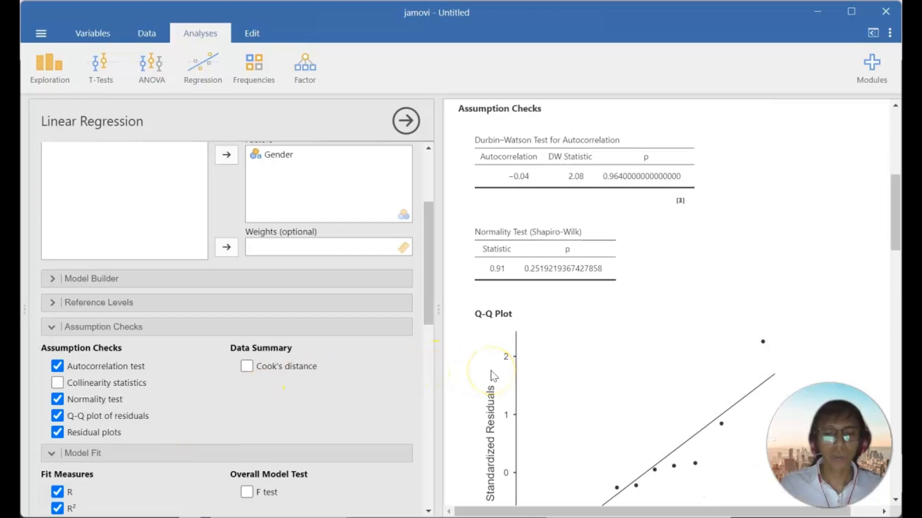
{"action": "scroll", "coordinate": [494, 376], "scroll_direction": "down", "scroll_amount": 3}
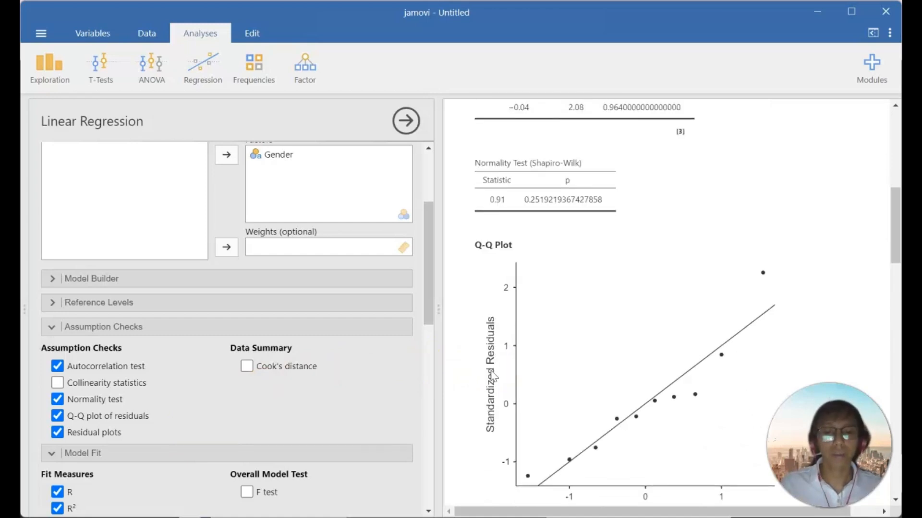
{"action": "scroll", "coordinate": [495, 376], "scroll_direction": "up", "scroll_amount": 3}
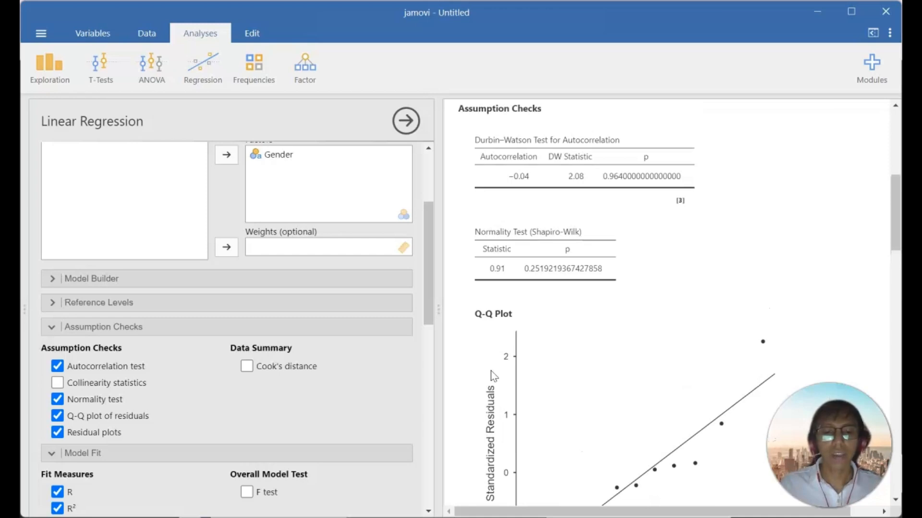
{"action": "scroll", "coordinate": [493, 376], "scroll_direction": "down", "scroll_amount": 3}
{"action": "scroll", "coordinate": [494, 376], "scroll_direction": "up", "scroll_amount": 12}
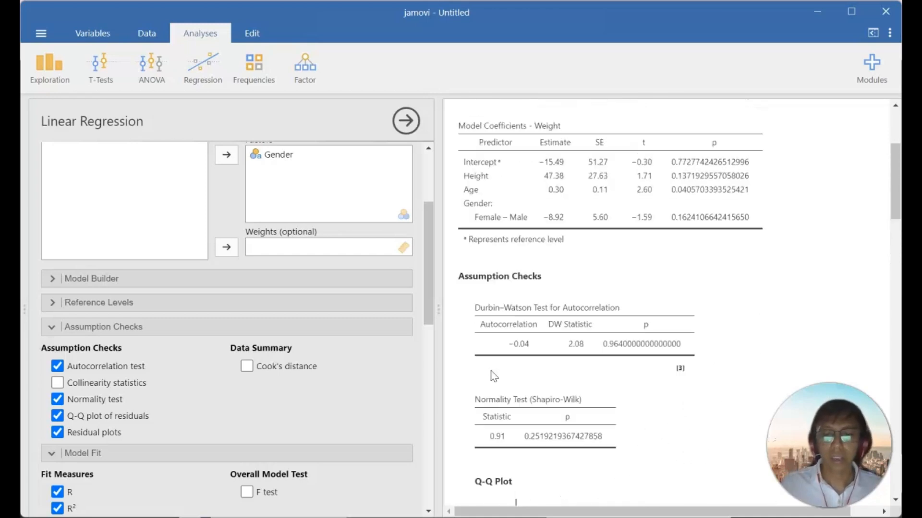
{"action": "scroll", "coordinate": [494, 376], "scroll_direction": "up", "scroll_amount": 6}
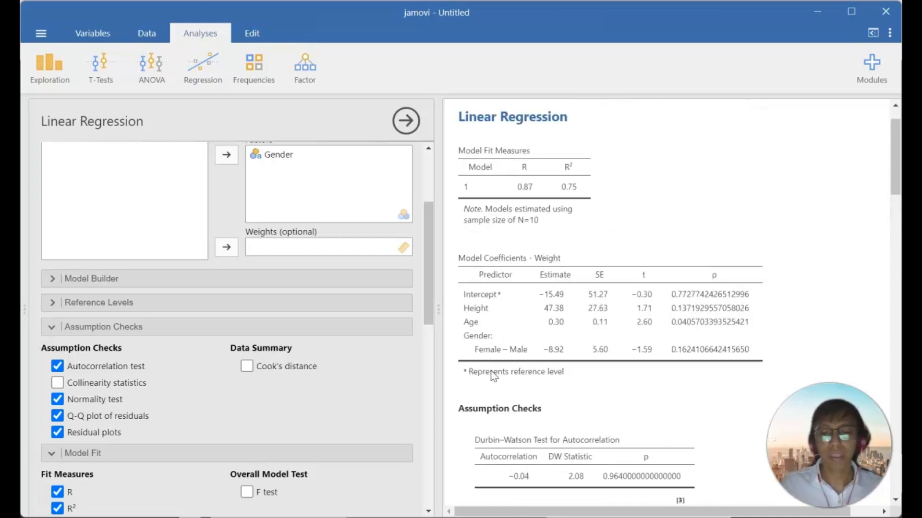